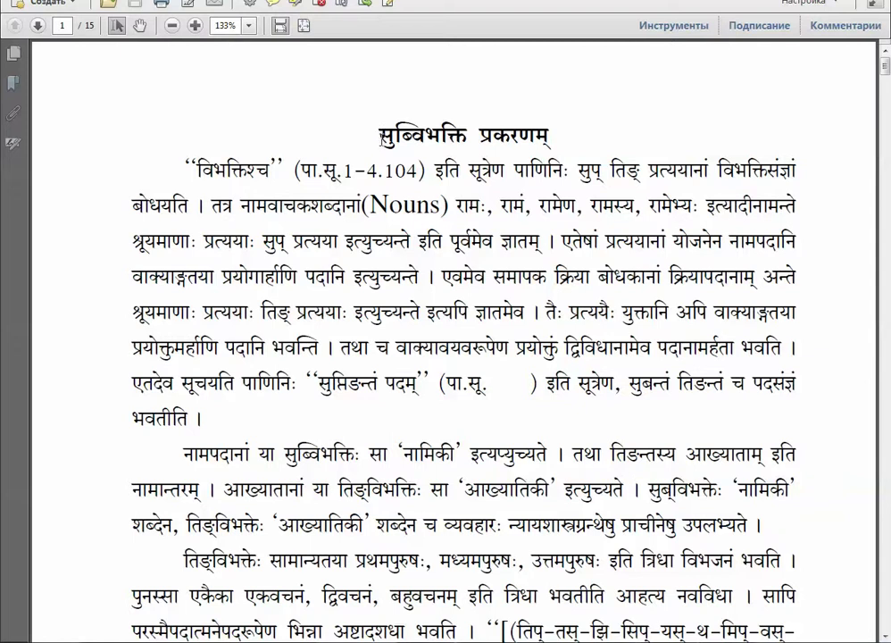
Step: Select the Sanskrit PDF's heading and first paragraph in Acrobat Reader
mouse_move(382, 134)
left_mouse_down()
mouse_move(291, 240)
mouse_move(225, 348)
mouse_move(278, 403)
mouse_move(207, 426)
left_mouse_up()
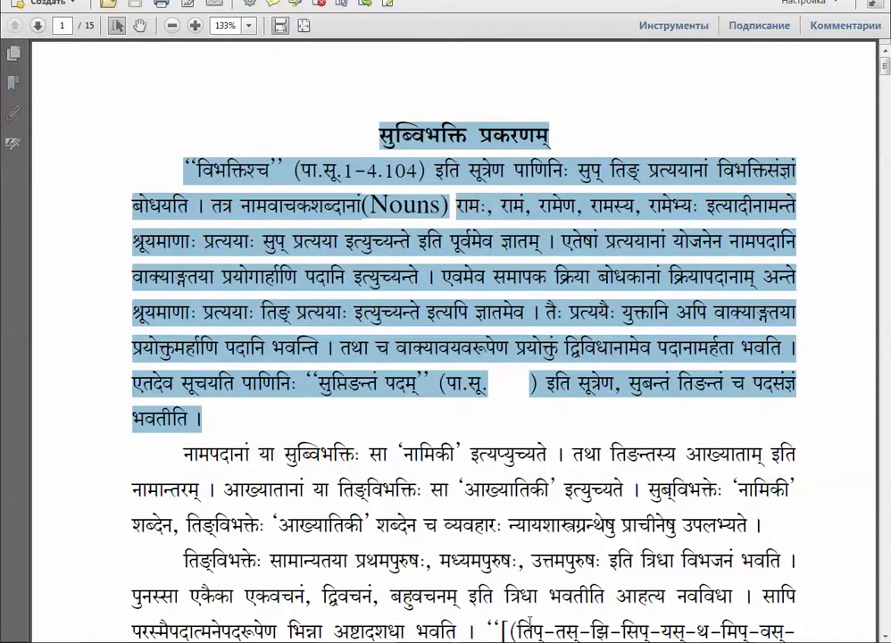
Step: Paste the copied passage over the old line in the EditPlus Untitled document, then return to the PDF
key("alt+Tab")
key("ctrl+a")
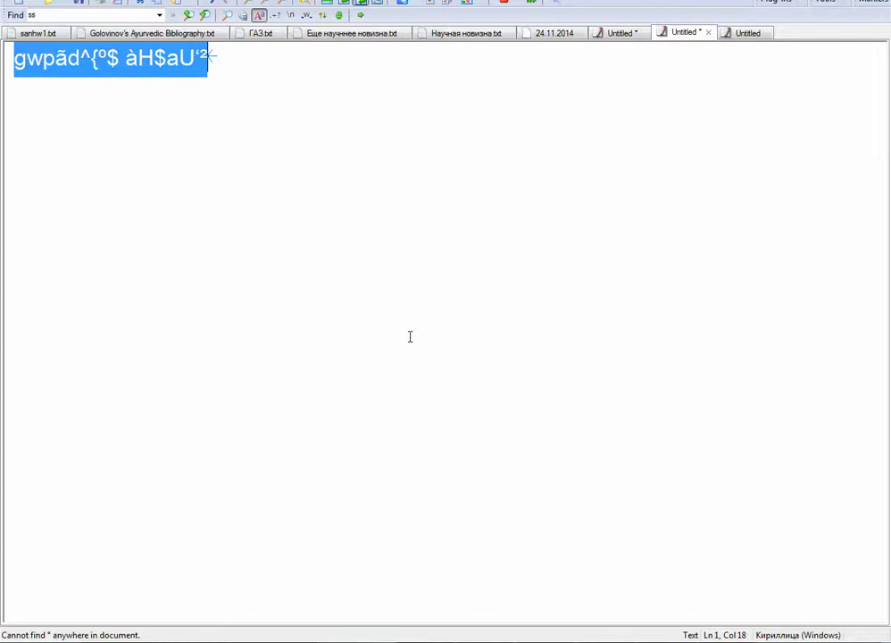
key("ctrl+v")
left_click(410, 339)
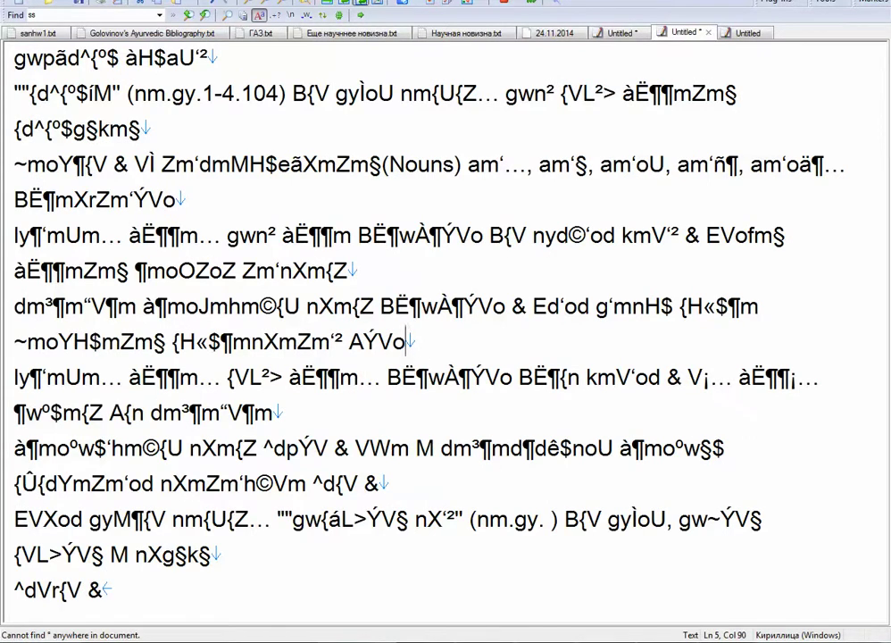
key("alt+Tab")
left_click(576, 455)
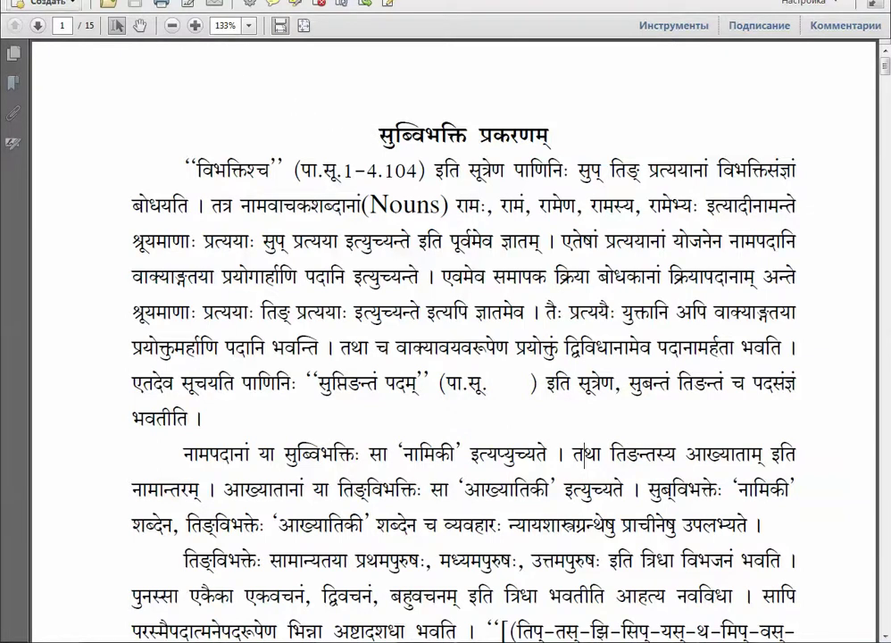
left_click(18, 0)
left_click(57, 157)
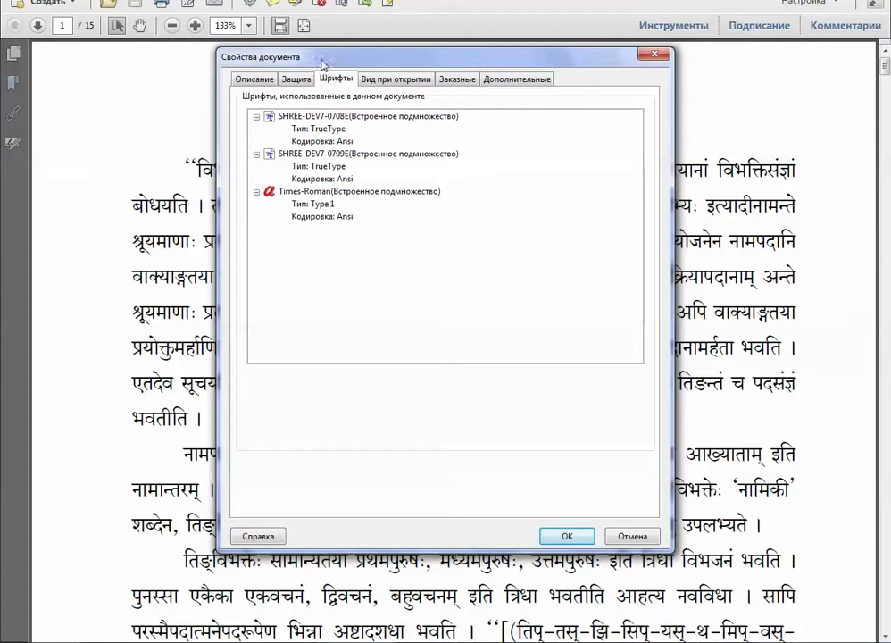
left_click_drag(324, 59, 513, 96)
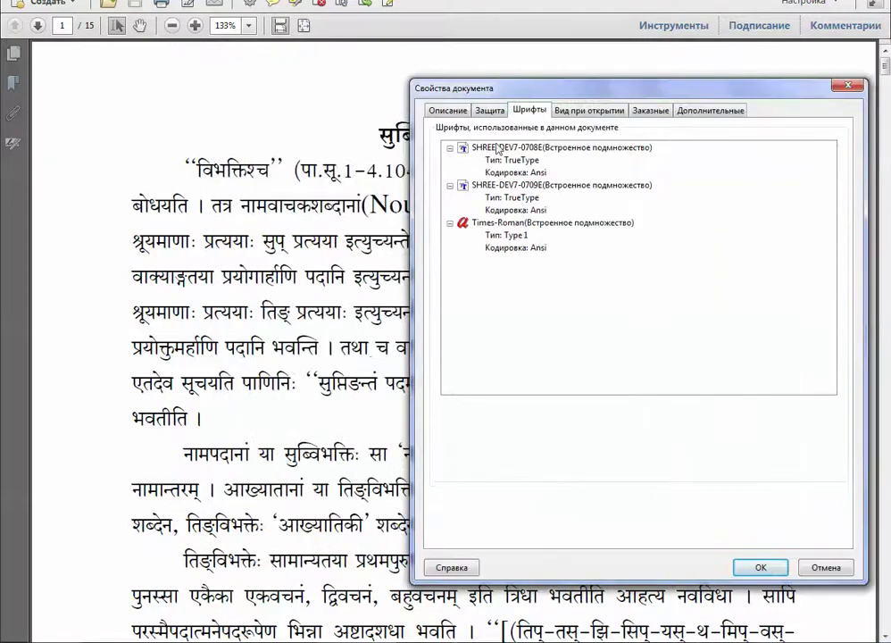
left_click(449, 222)
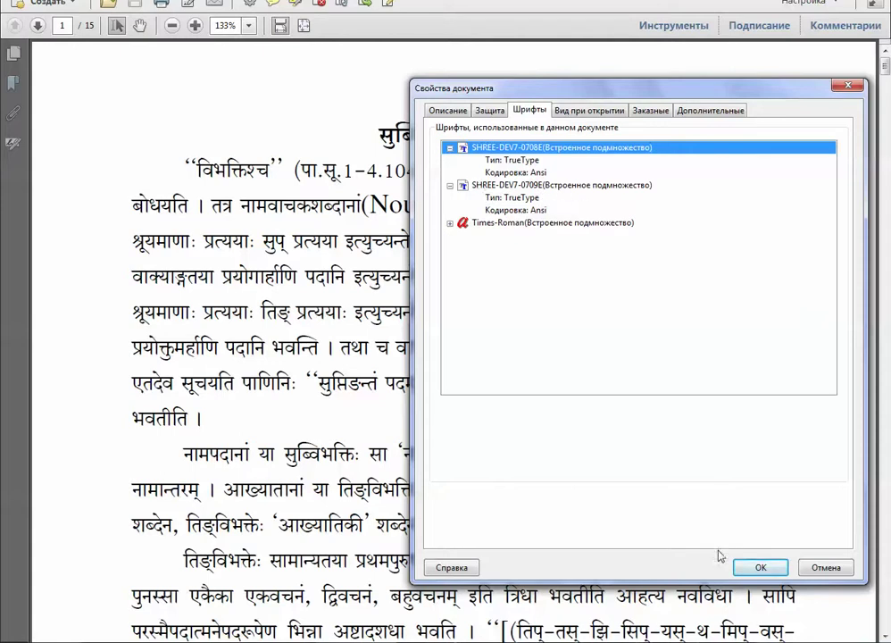
left_click(757, 566)
left_click(584, 454)
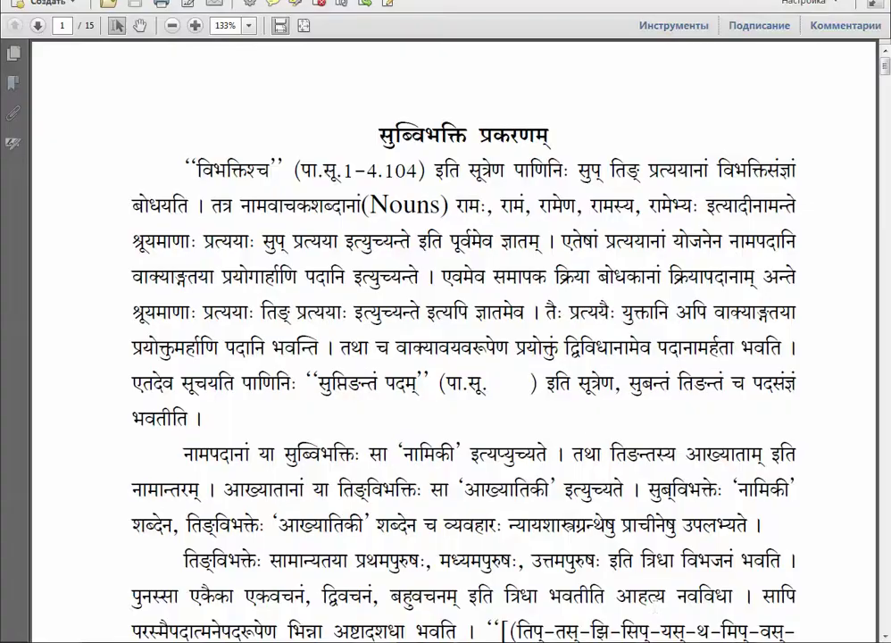
Step: Copy the entire garbled passage from EditPlus and bring up the converter page
key("alt+Tab")
key("ctrl+a")
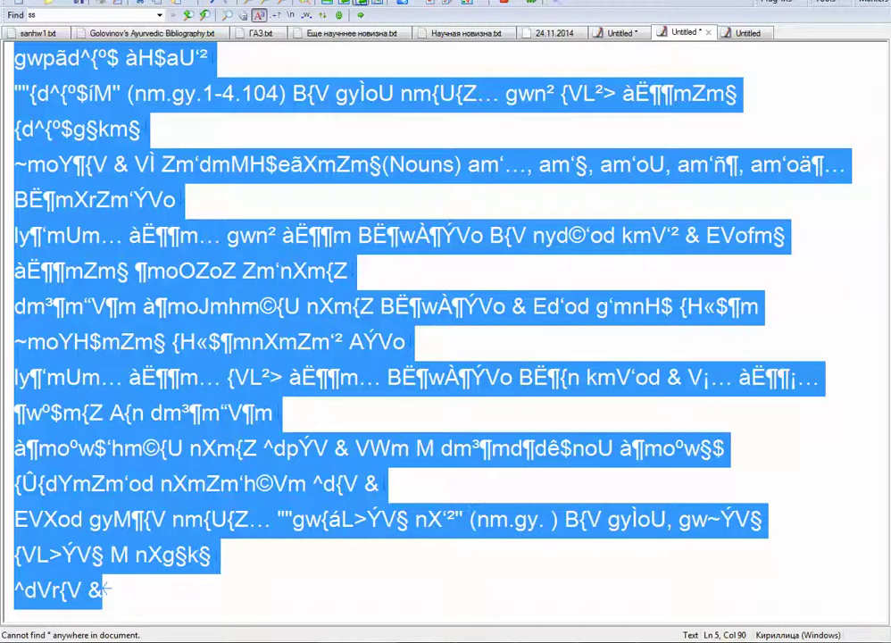
key("alt+Tab")
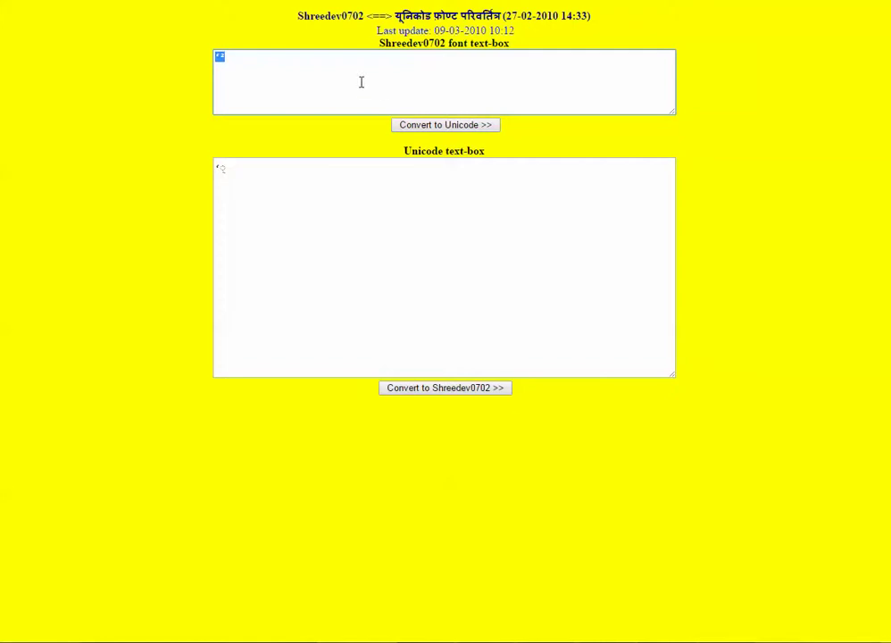
Step: Paste and convert the garbled passage, mark the title's wrong final character, and select the extra lines
key("ctrl+v")
left_click(417, 126)
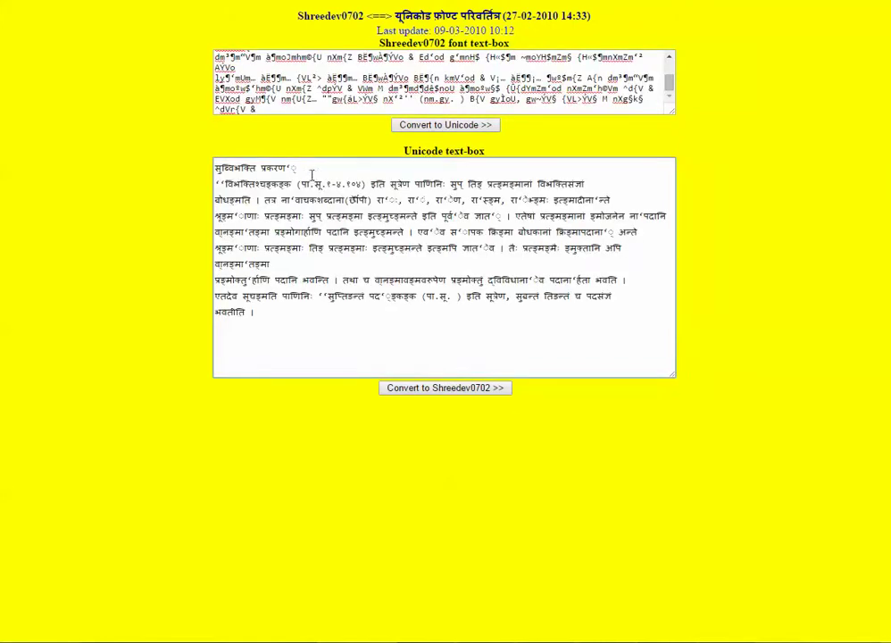
left_click_drag(312, 173, 285, 168)
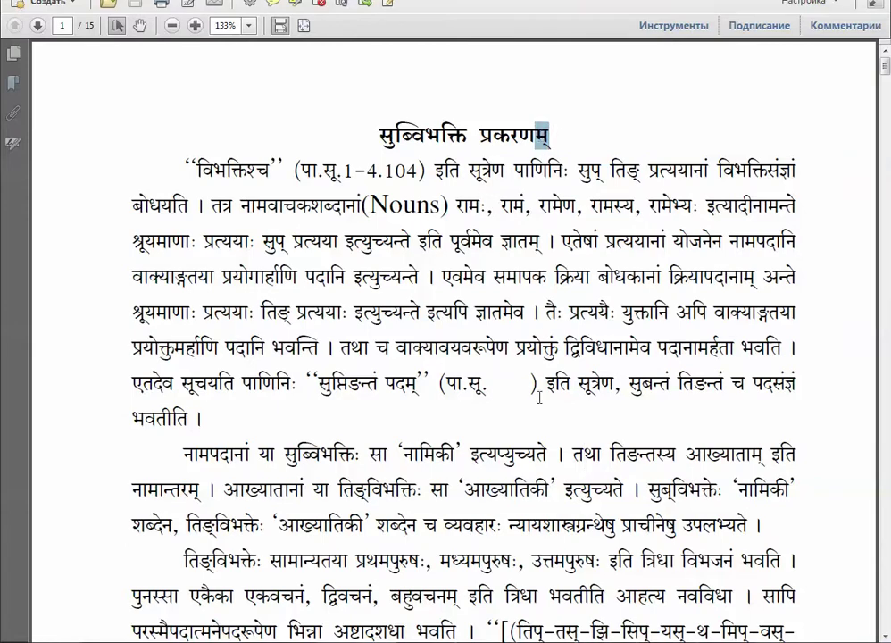
left_click(536, 390)
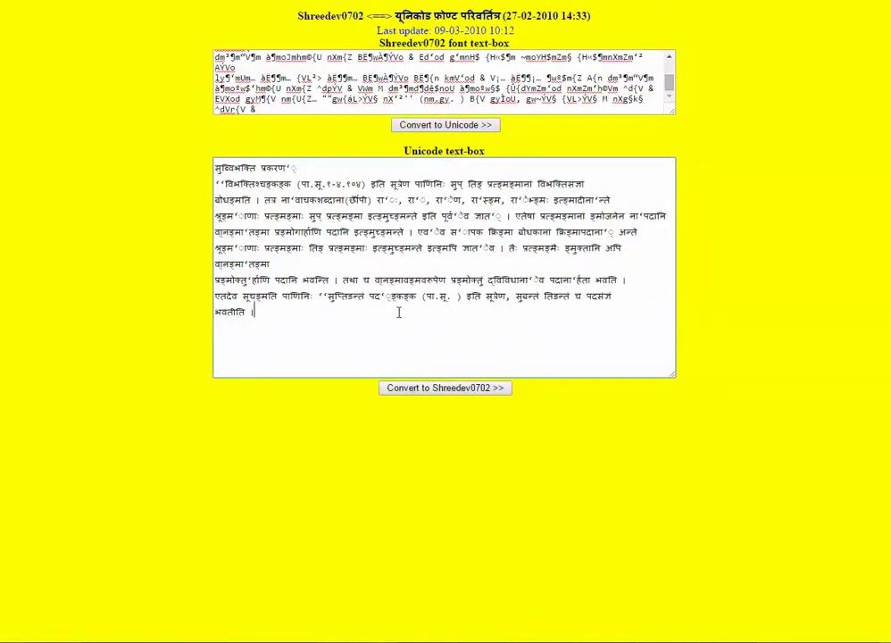
left_click(445, 387)
left_click_drag(215, 67, 295, 137)
Step: Cut the input down to the title line, drop its first word, and re-convert
key("Delete")
left_click(417, 129)
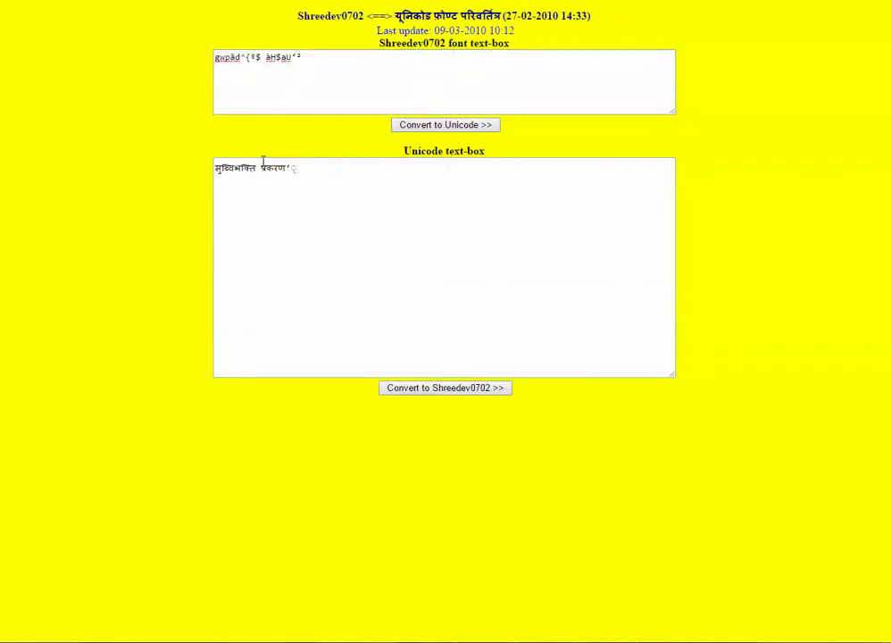
left_click(261, 167)
left_click(265, 57)
left_click_drag(265, 57, 196, 58)
key("BackSpace")
key("BackSpace")
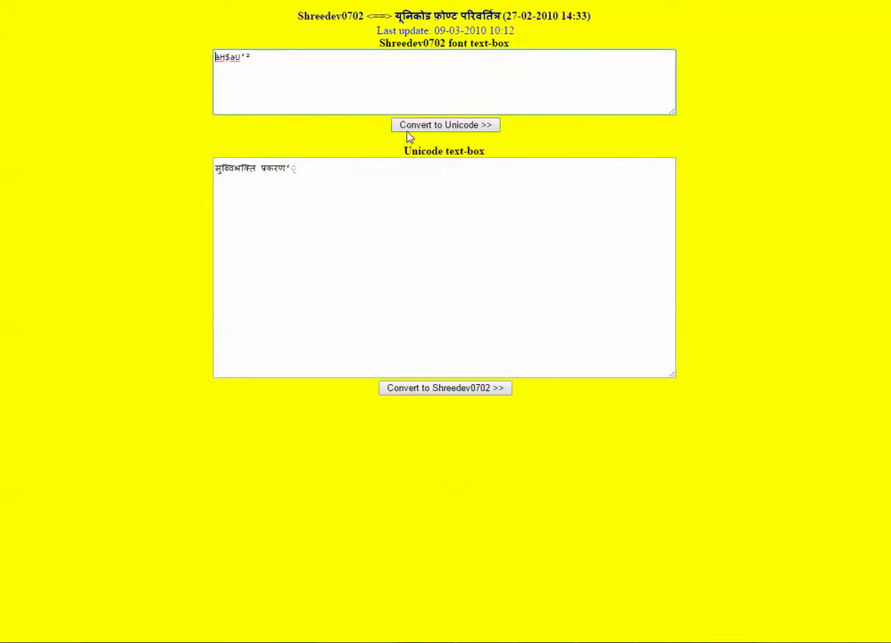
left_click(411, 126)
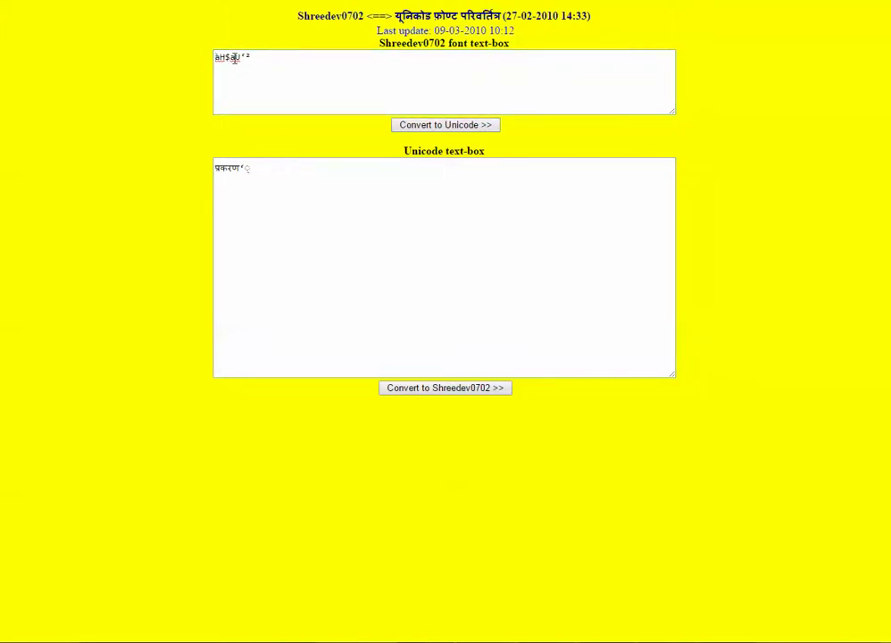
Step: Trim aH$a and then U from the input, re-converting after each cut
left_click_drag(234, 57, 214, 58)
key("BackSpace")
left_click(423, 127)
left_click_drag(216, 170, 223, 170)
left_click_drag(219, 59, 214, 58)
left_click(436, 130)
left_click(293, 85)
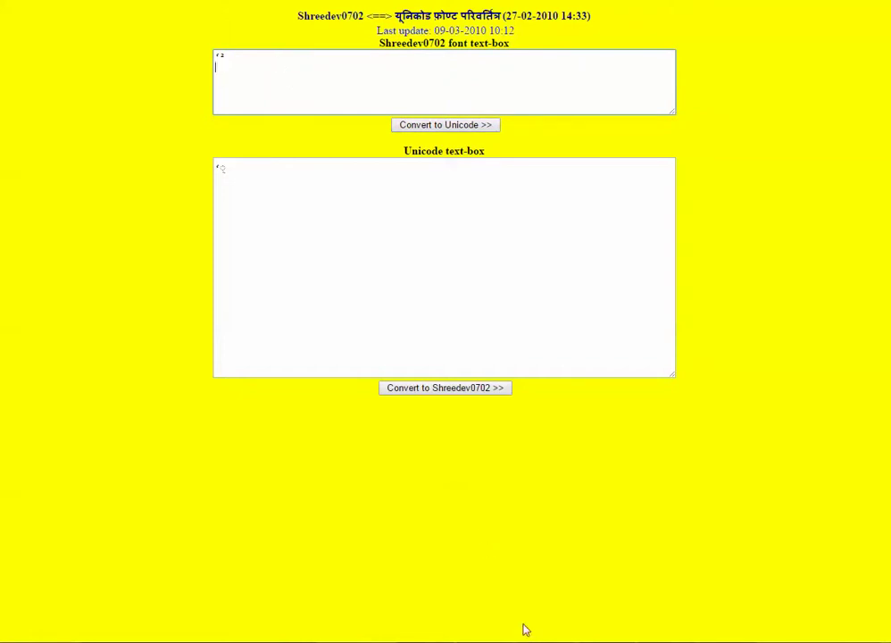
left_click(571, 573)
Step: Inspect the ‘² entry on line 29 and the array_two block on lines 46–70
left_click_drag(213, 354, 200, 355)
scroll(274, 406, "down", 6)
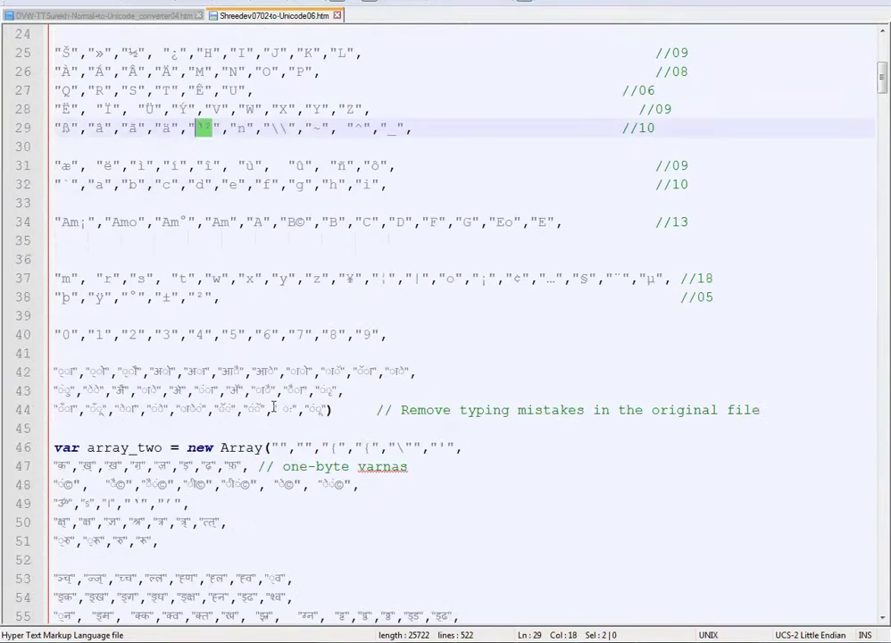
scroll(273, 406, "down", 4)
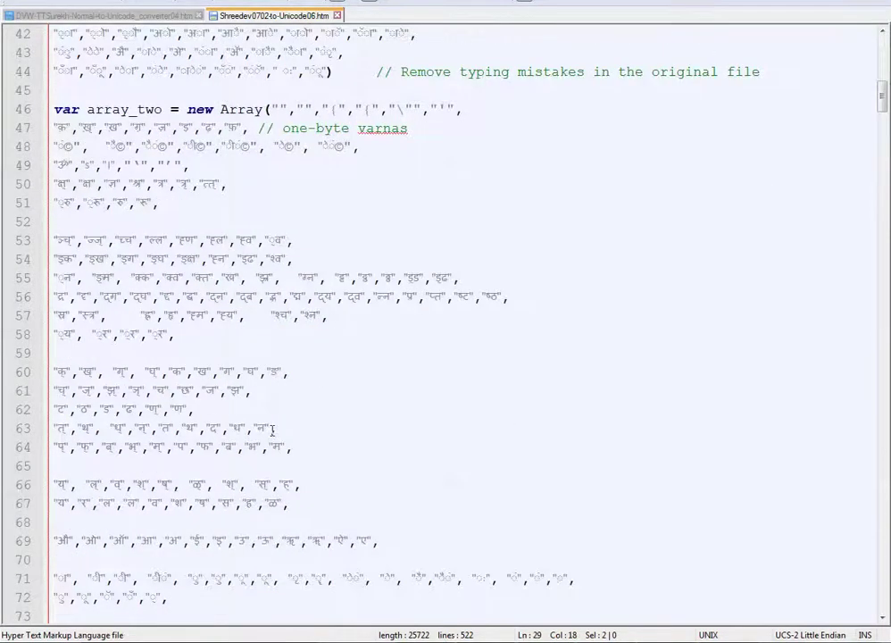
scroll(273, 431, "up", 14)
scroll(274, 437, "down", 5)
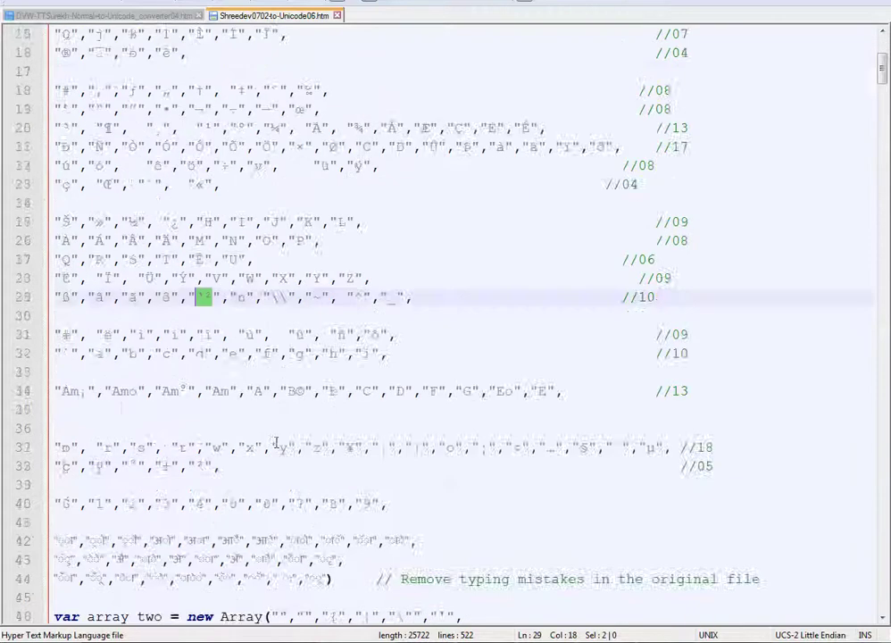
scroll(276, 444, "down", 9)
left_click(207, 296)
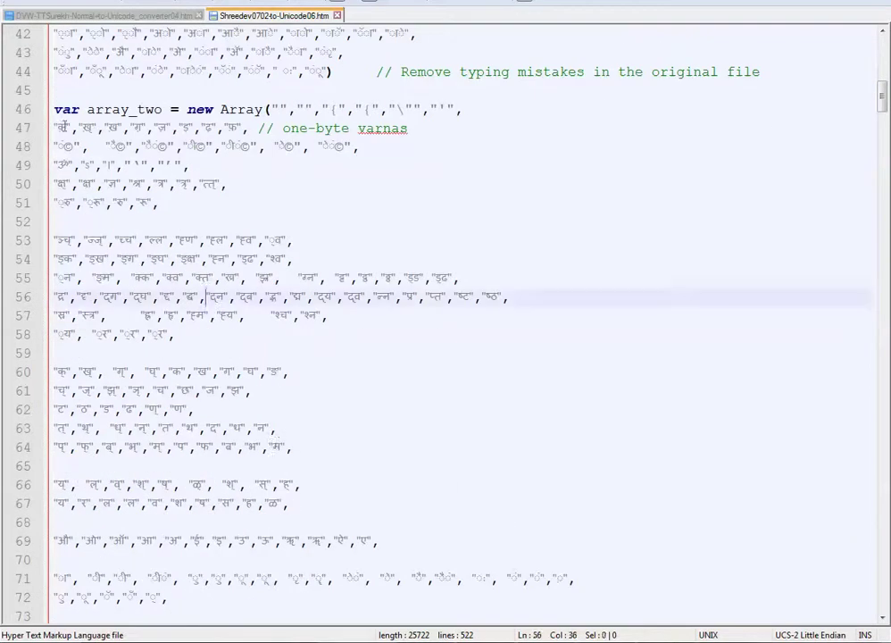
mouse_move(54, 109)
left_mouse_down()
mouse_move(209, 241)
mouse_move(342, 461)
mouse_move(388, 558)
left_mouse_up()
left_click(388, 559)
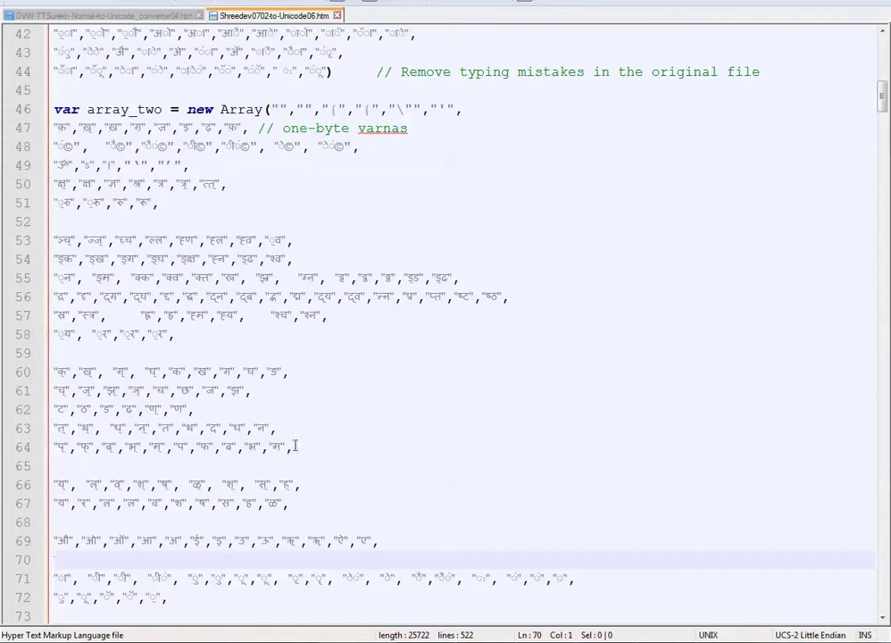
Step: Review array_two's conjunct and consonant entries on lines 54–64, then return to array_one
double_click(156, 446)
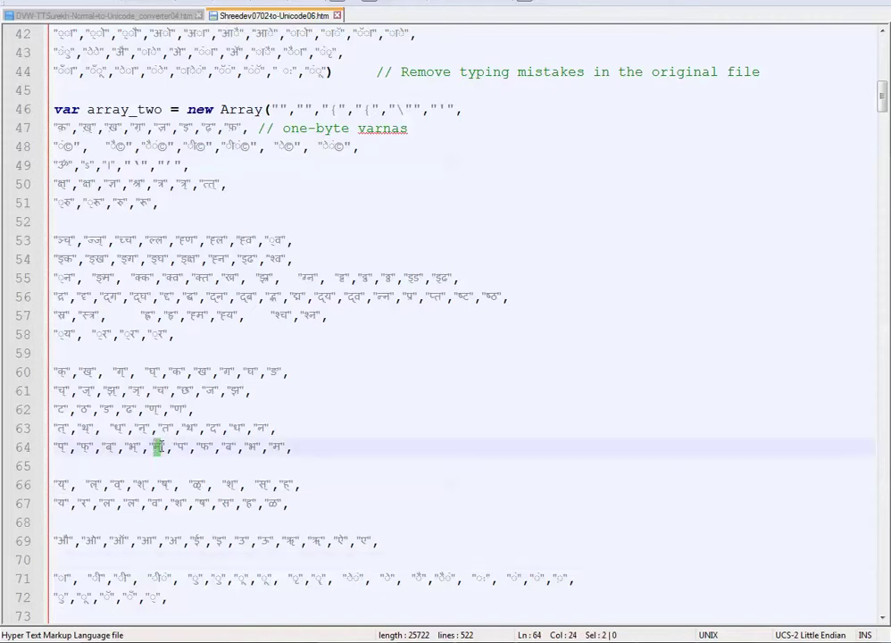
left_click(148, 448)
left_click(69, 146)
left_click(88, 258)
left_click(106, 390)
left_click(65, 446)
key("Right")
key("Right")
key("Right")
key("Right")
key("Right")
key("Right")
scroll(243, 447, "up", 13)
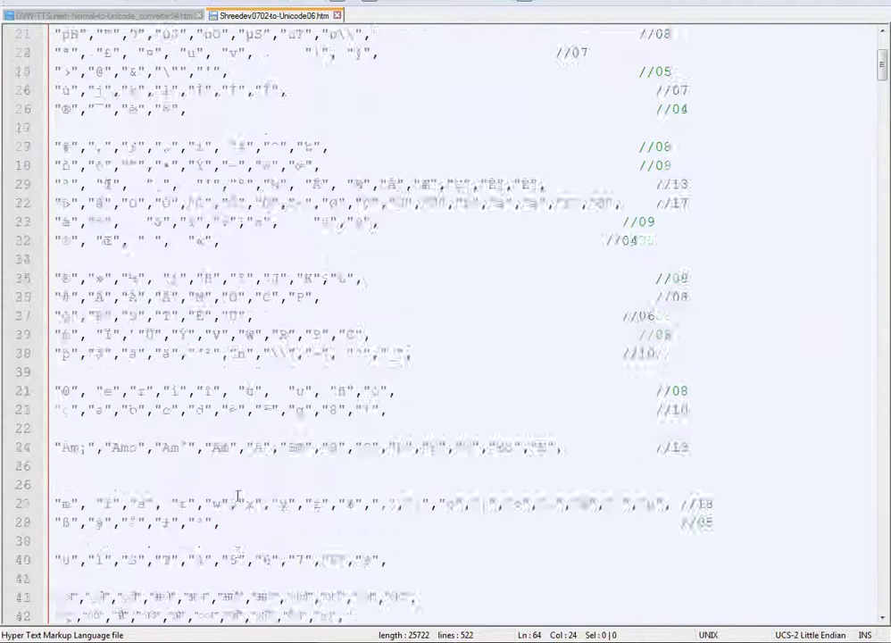
scroll(242, 393, "up", 1)
scroll(245, 402, "down", 3)
Step: Copy a two-character entry from line 29 after reviewing lines 14 and 27
left_click(214, 130)
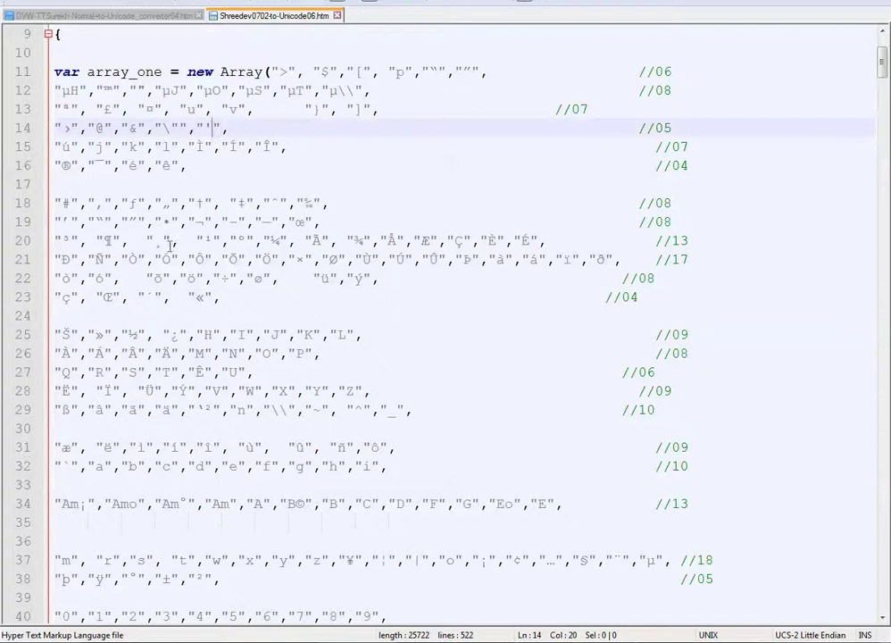
left_click(119, 111)
left_click(143, 371)
left_click(87, 409)
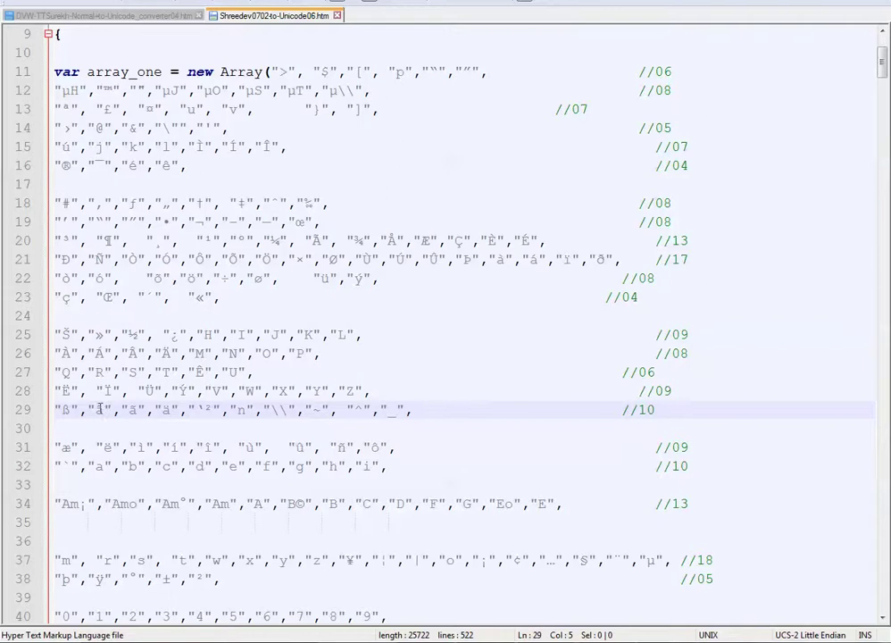
key("Right")
key("Right")
key("Right")
key("Right")
key("Right")
key("Right")
key("Left")
key("shift+Left")
key("shift+Left")
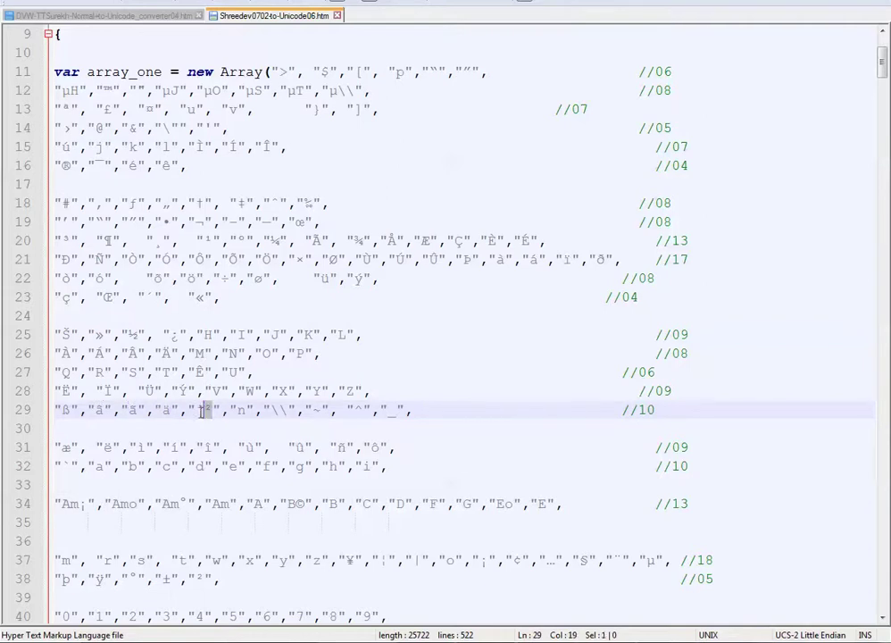
key("ctrl+c")
Step: Paste the copied characters into the converter's Shreedev0702 box, then bring up the file browser
key("alt+Tab")
key("ctrl+v")
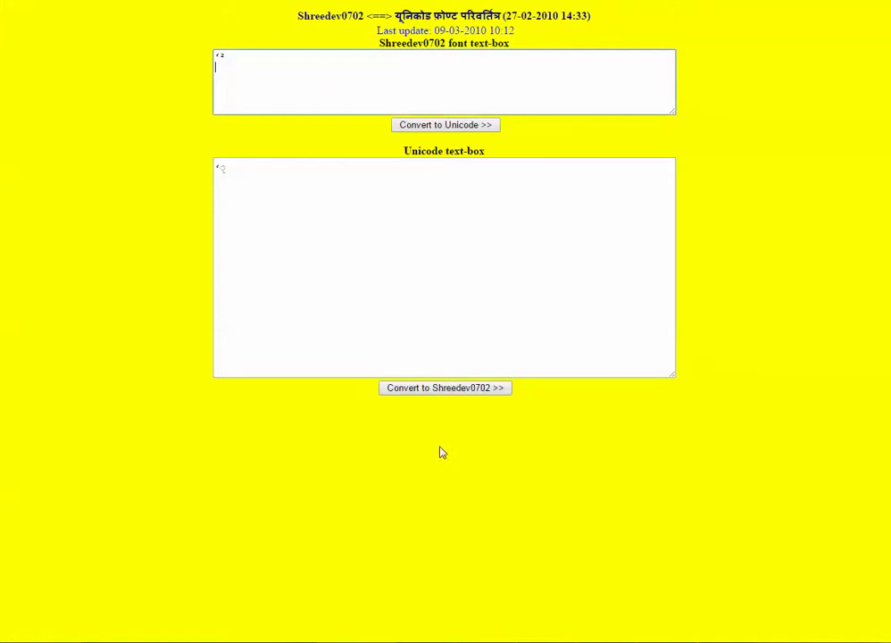
key("ctrl+a")
key("alt+Tab")
key("alt+Tab")
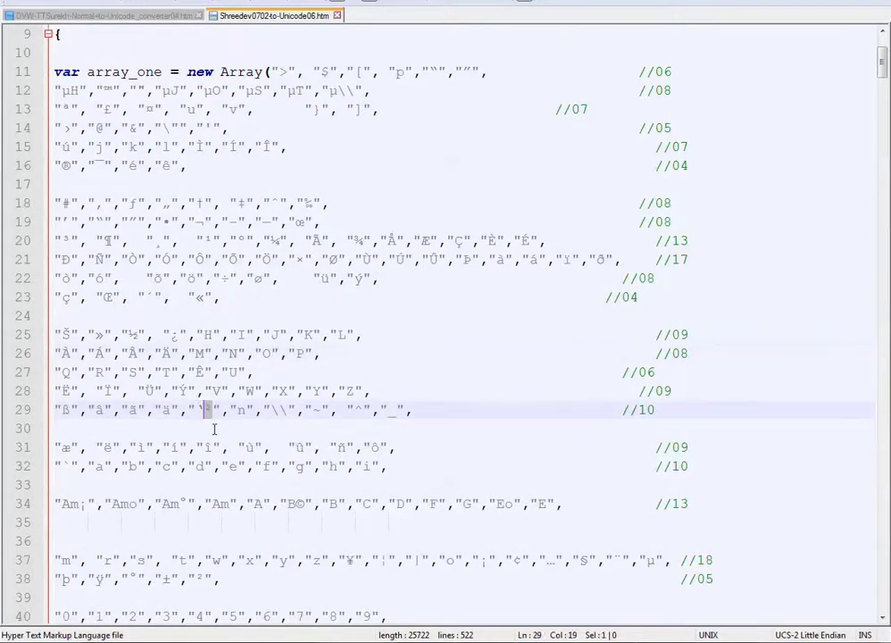
left_click(234, 428)
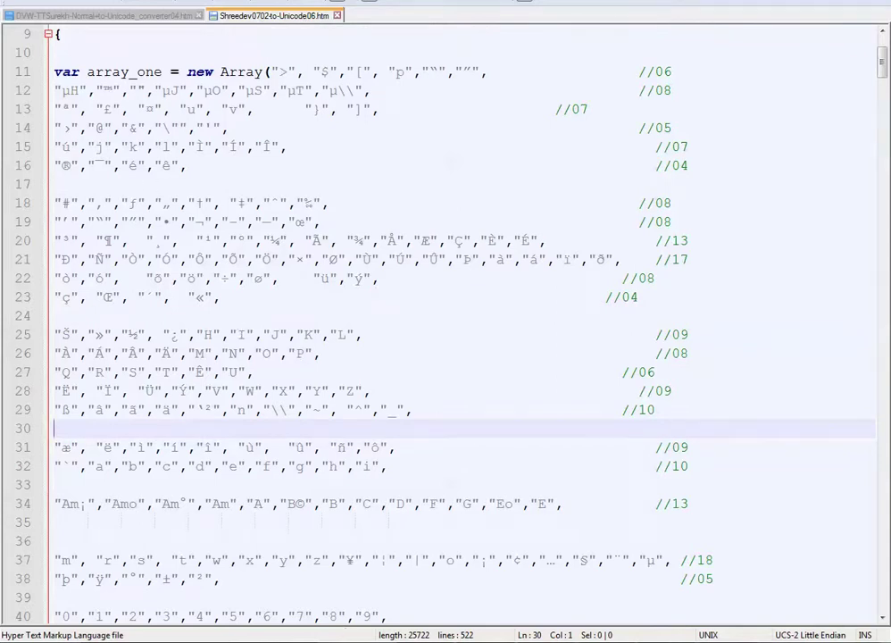
key("alt+Tab")
scroll(754, 357, "up", 10)
scroll(749, 353, "up", 1)
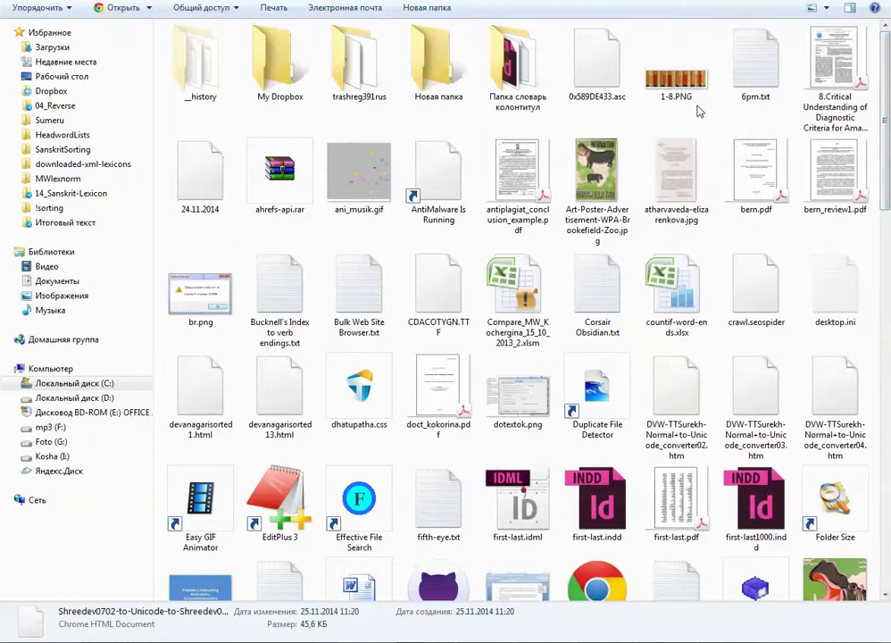
Step: Open Shreedev0702-to-Unicode06.htm from the folder and select the first encoded line in the editor
left_click(597, 321)
key("s")
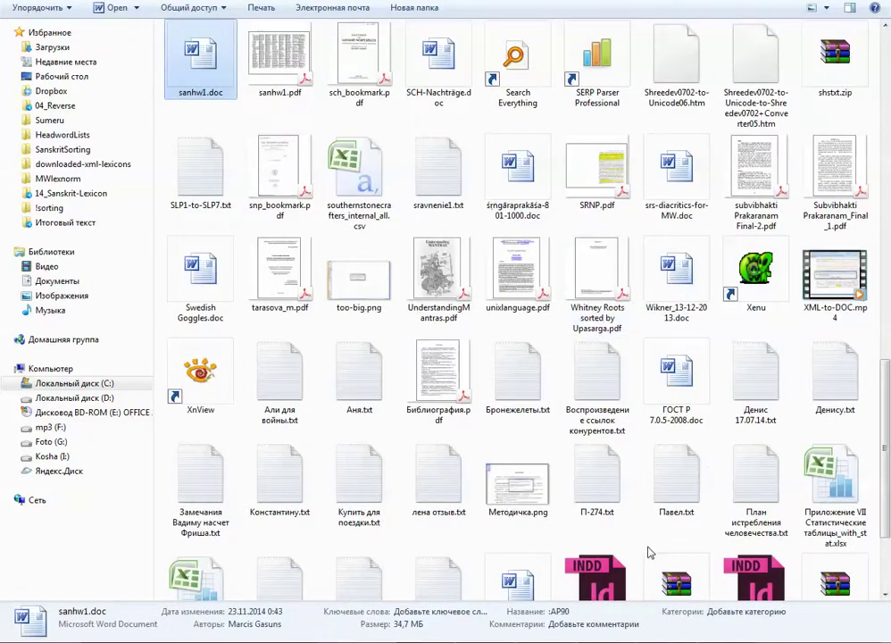
left_click(699, 104)
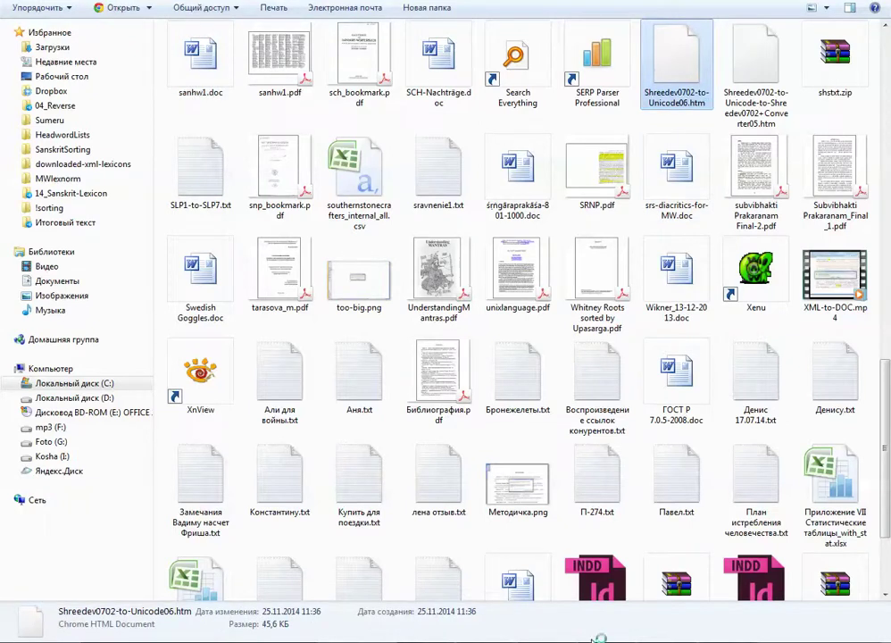
double_click(699, 105)
left_click(230, 56)
key("shift+Home")
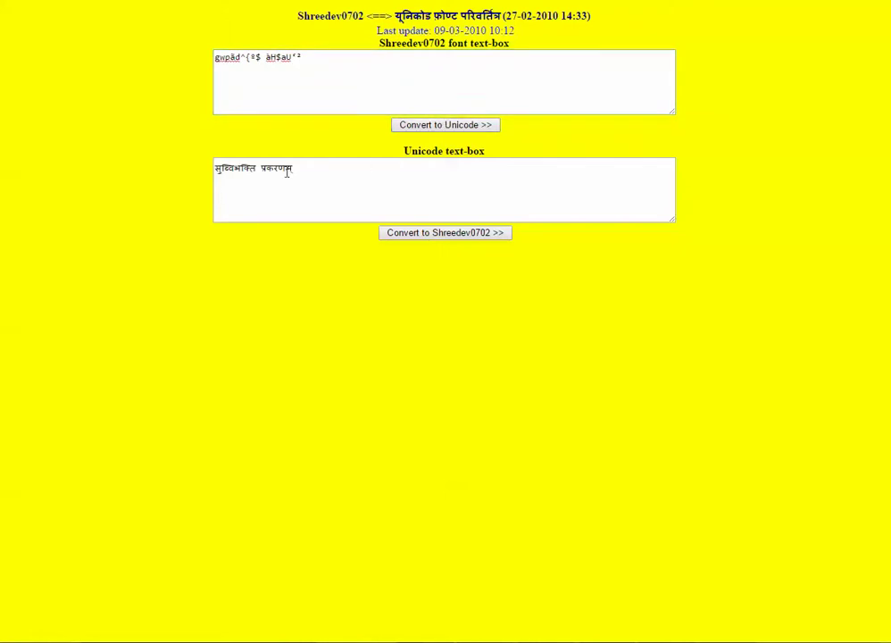
Step: Select the converted heading 'सुब्विभक्ति प्रकरणम्' and return to Notepad++
mouse_move(288, 173)
left_mouse_down()
mouse_move(252, 163)
mouse_move(199, 167)
left_mouse_up()
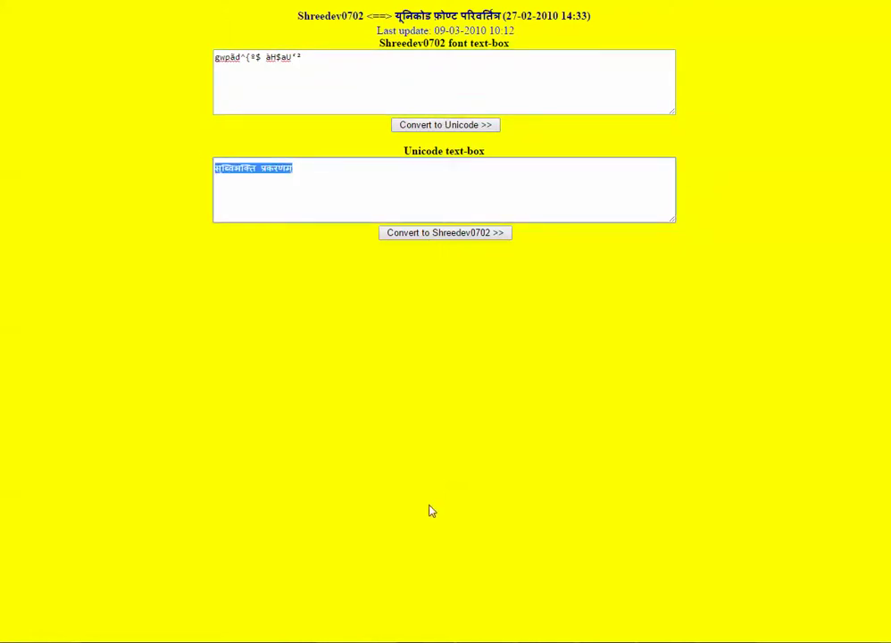
key("alt+Tab")
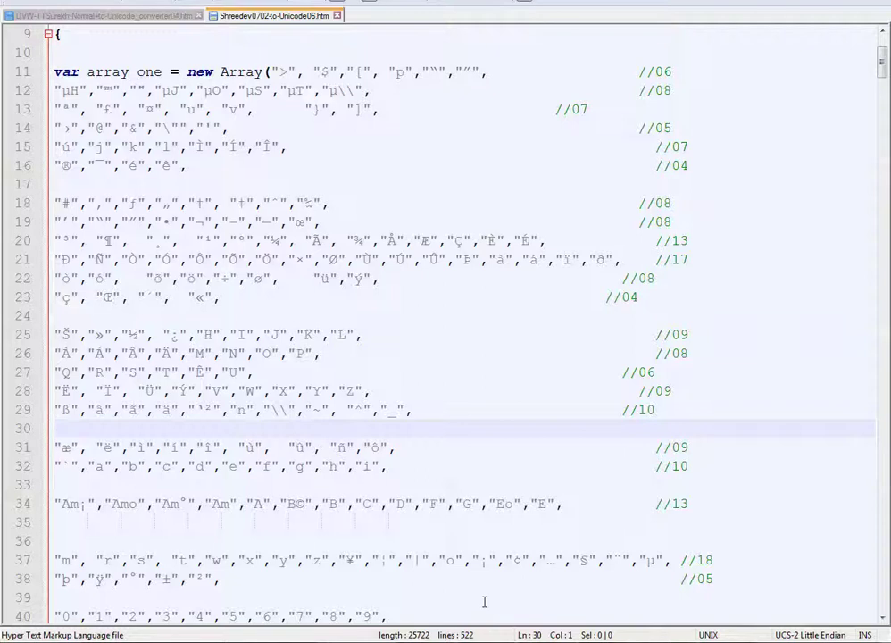
Step: Review the array_two entries on lines 47–72, including line 67's character entry
scroll(354, 469, "down", 9)
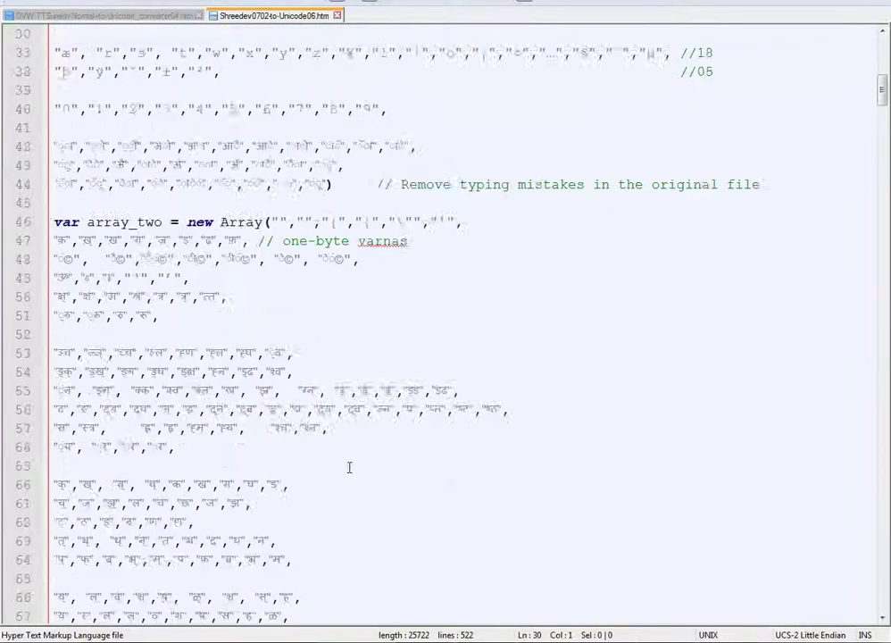
scroll(349, 467, "down", 2)
mouse_move(56, 127)
left_mouse_down()
mouse_move(94, 147)
mouse_move(311, 566)
mouse_move(316, 599)
left_mouse_up()
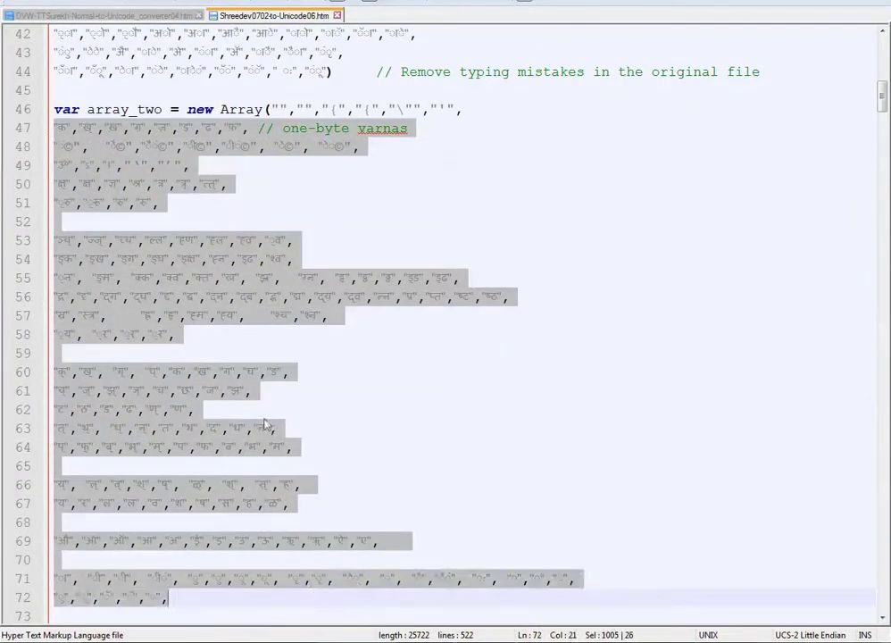
left_click(284, 373)
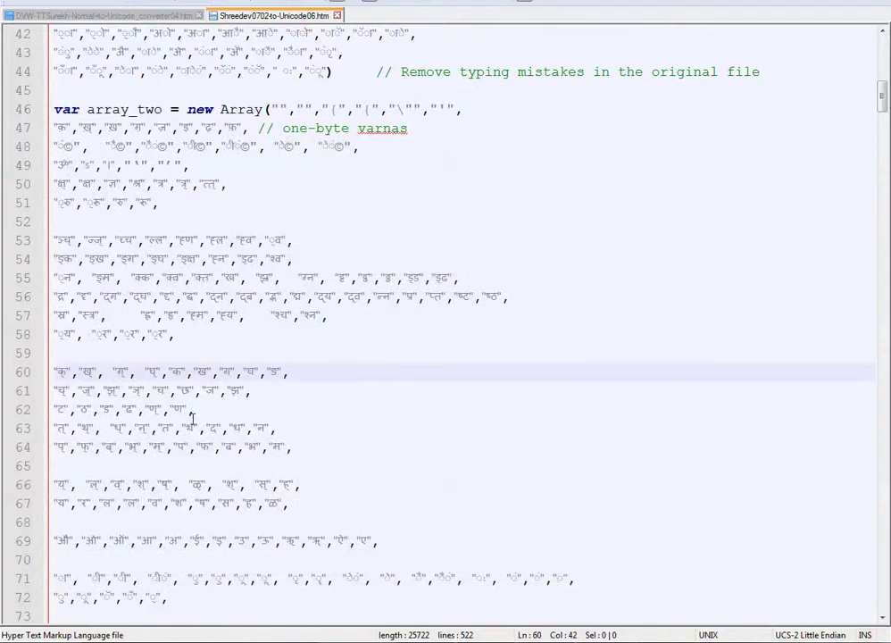
double_click(179, 502)
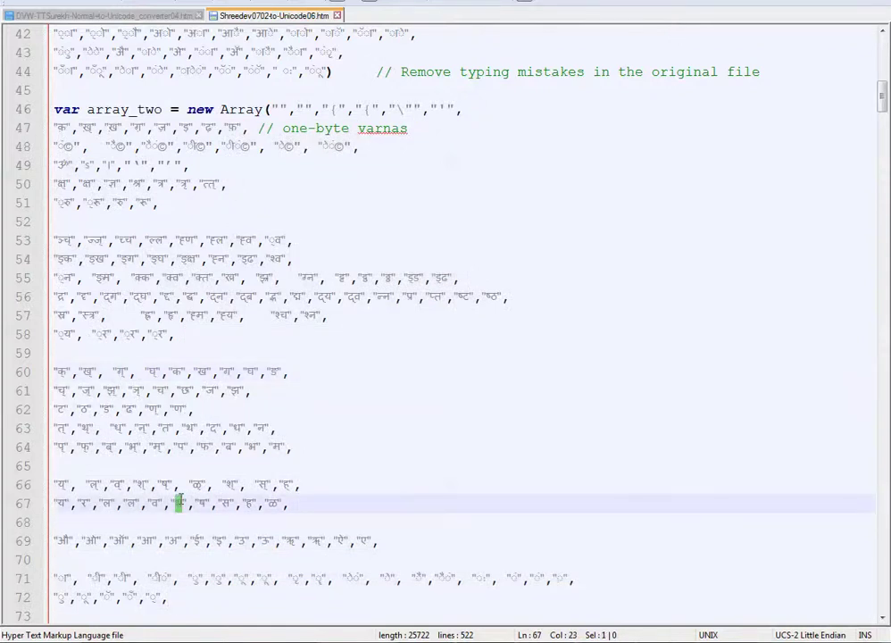
left_click(191, 466)
scroll(194, 467, "up", 8)
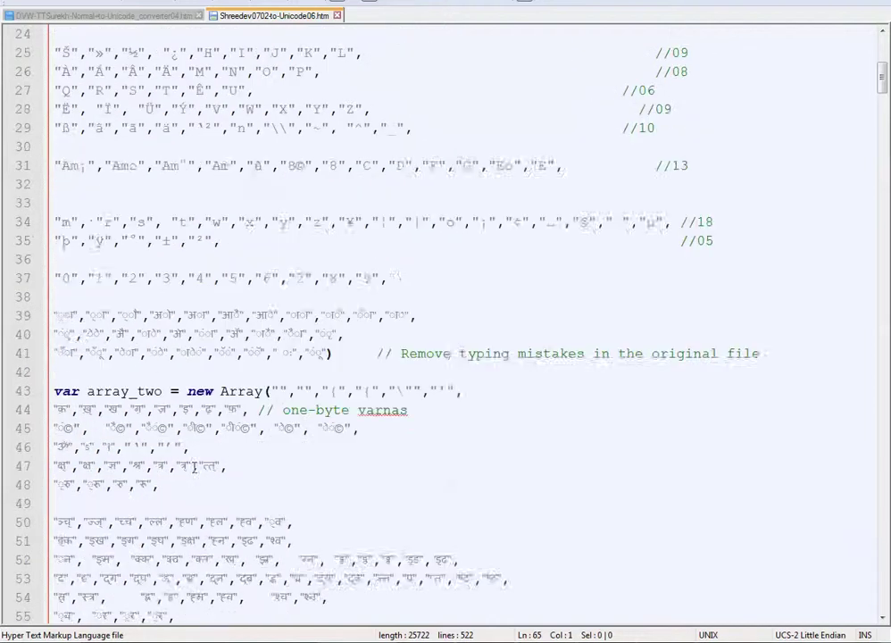
Step: Review the array_one entries on lines 12–29, checking lines 22 and 28
left_click_drag(106, 149, 230, 241)
scroll(231, 241, "up", 4)
left_click(174, 219)
mouse_move(96, 144)
left_mouse_down()
mouse_move(426, 543)
mouse_move(716, 565)
left_mouse_up()
left_click(514, 464)
scroll(517, 464, "down", 14)
scroll(521, 480, "down", 4)
scroll(523, 487, "up", 16)
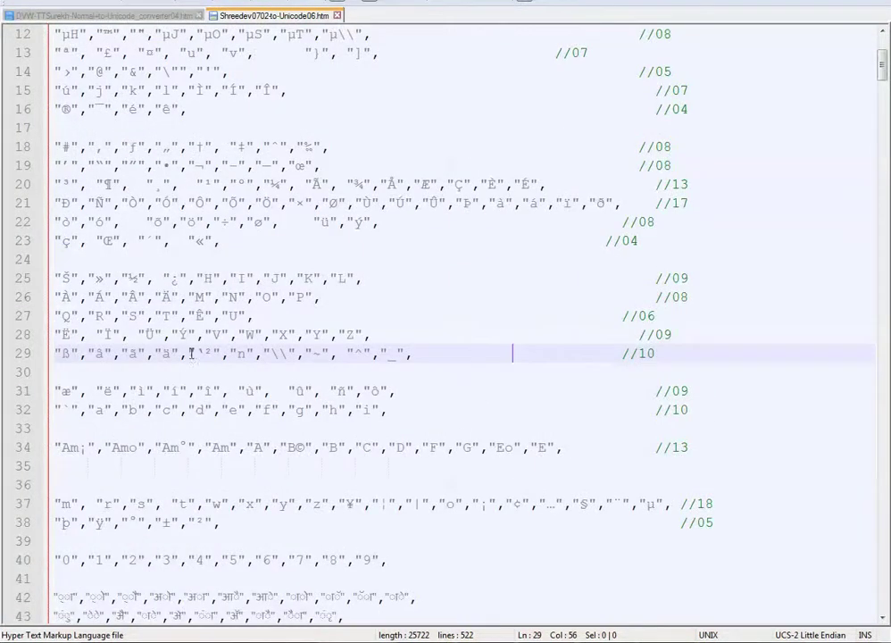
left_click(185, 328)
left_click(250, 221)
scroll(261, 298, "up", 2)
scroll(264, 337, "down", 3)
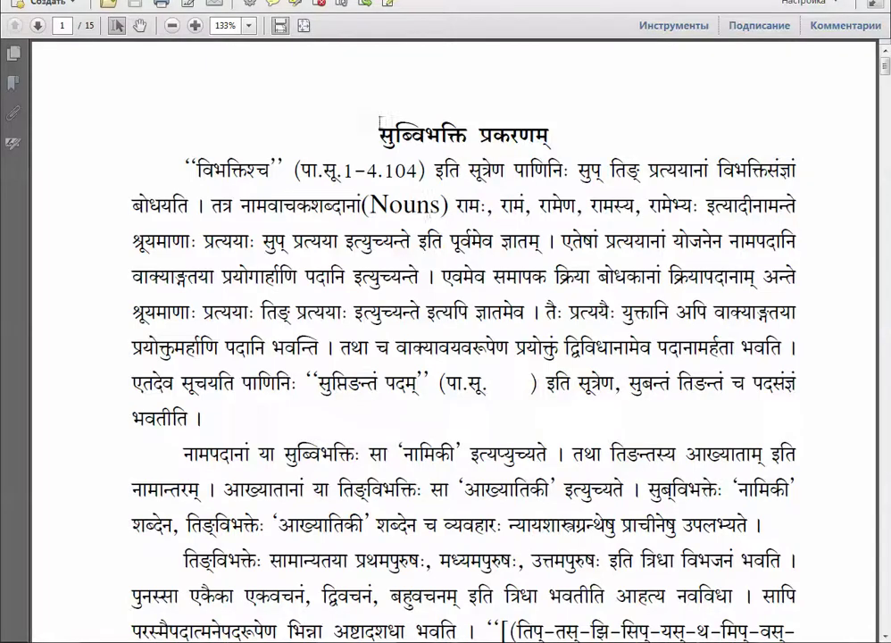
Step: Copy the PDF paragraph from नामपदानां to उपलभ्यते into the Shreedev0702 box and convert it
left_click_drag(381, 133, 534, 384)
mouse_move(562, 513)
left_mouse_down()
mouse_move(624, 636)
mouse_move(794, 636)
left_mouse_up()
left_click(210, 437)
left_click_drag(183, 419, 761, 491)
key("ctrl+c")
key("alt+Tab")
left_click(274, 94)
key("ctrl+a")
key("ctrl+v")
left_click(412, 125)
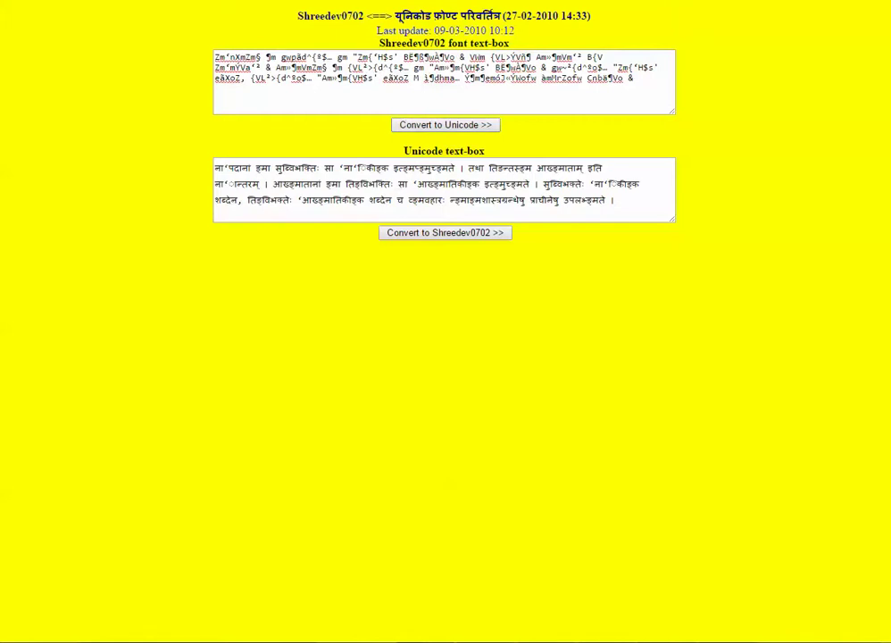
Step: Check the म in the PDF's नामपदानां, then paste just Zm'nXmZm§ over the Shreedev text
key("alt+Tab")
left_click(330, 455)
left_click_drag(198, 420, 211, 421)
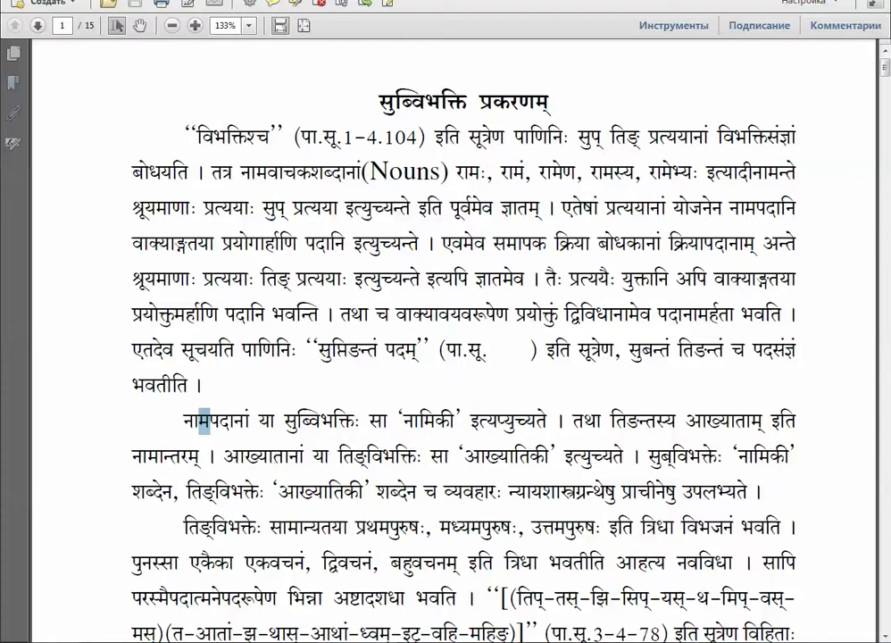
key("alt+Tab")
key("alt+Tab")
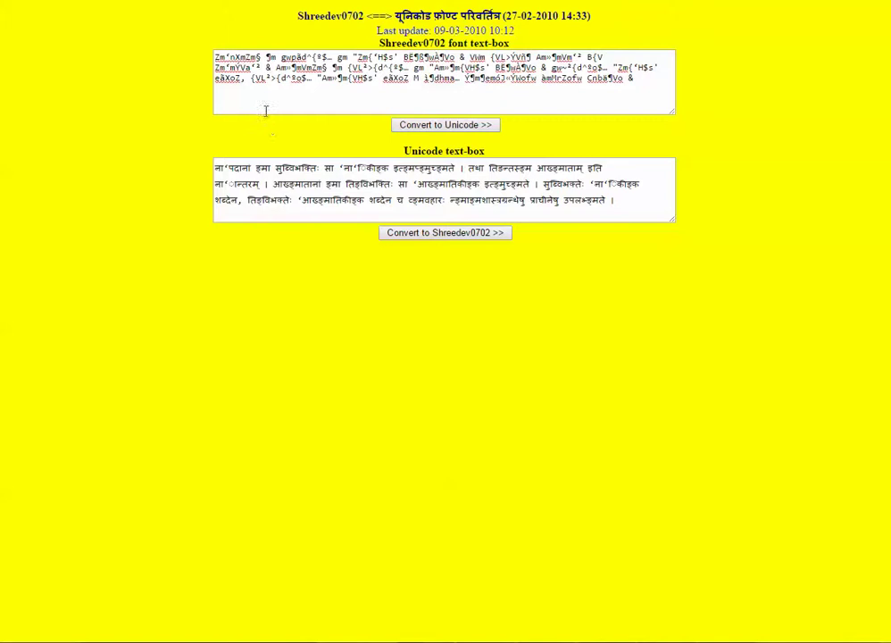
key("ctrl+a")
key("ctrl+v")
Step: Convert Zm'nXmZm§, trim it to Zm' and reconvert, then delete Zm leaving the apostrophe
left_click(451, 130)
left_click_drag(261, 57, 235, 62)
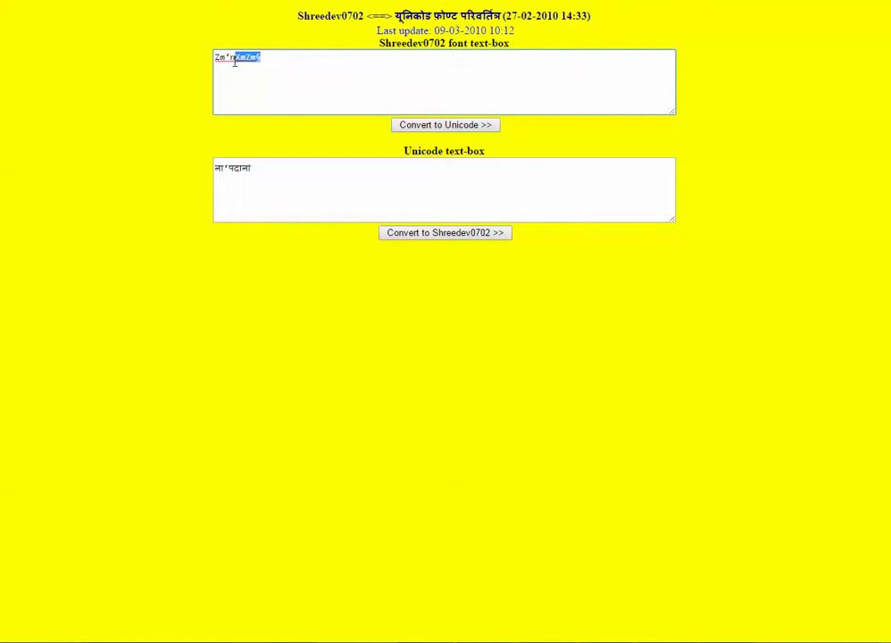
key("Delete")
left_click(437, 130)
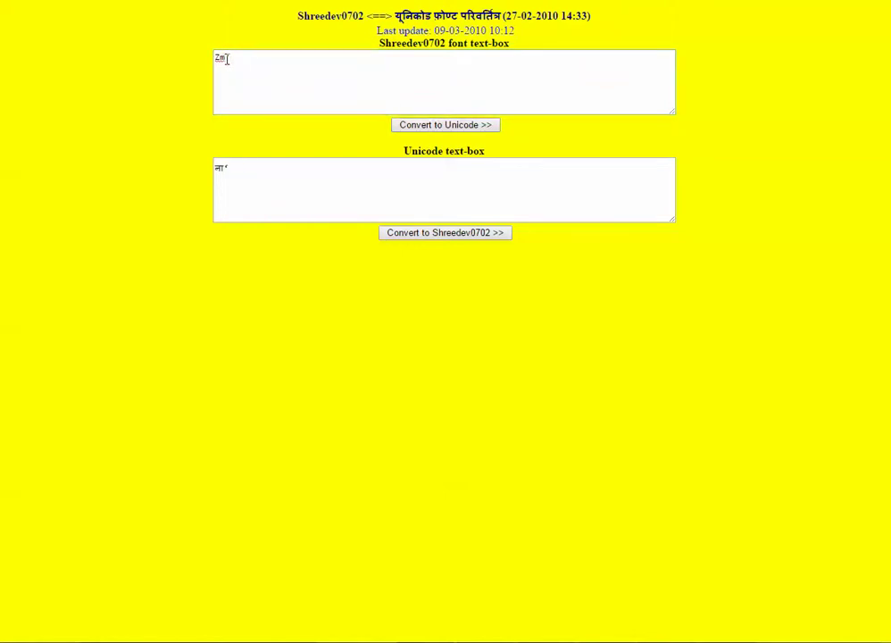
left_click_drag(227, 59, 214, 58)
key("Delete")
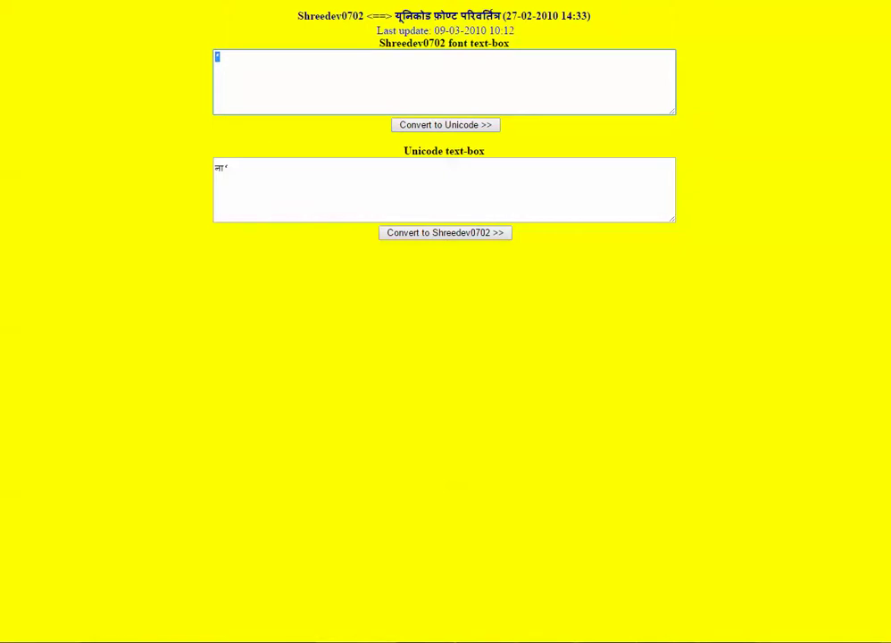
Step: Bring up Shreedev0702-to-Unicode06.htm in Notepad++ at array_two's Devanagari mappings
key("alt+Tab")
scroll(473, 503, "down", 4)
scroll(437, 479, "up", 6)
scroll(386, 460, "down", 14)
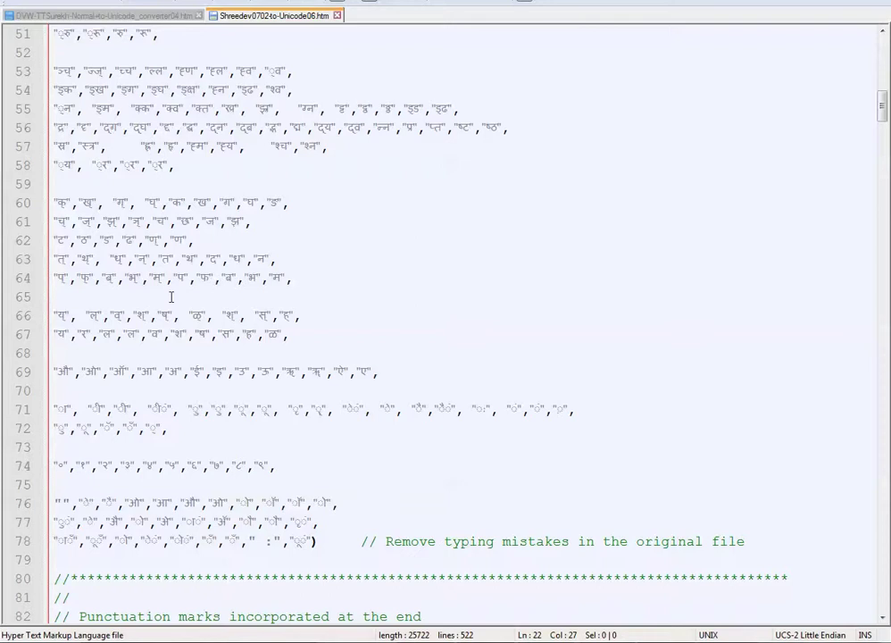
Step: Replace the final _ entry on line 29 of array_one with a backslash
left_click(278, 277)
scroll(303, 348, "up", 2)
scroll(307, 353, "up", 3)
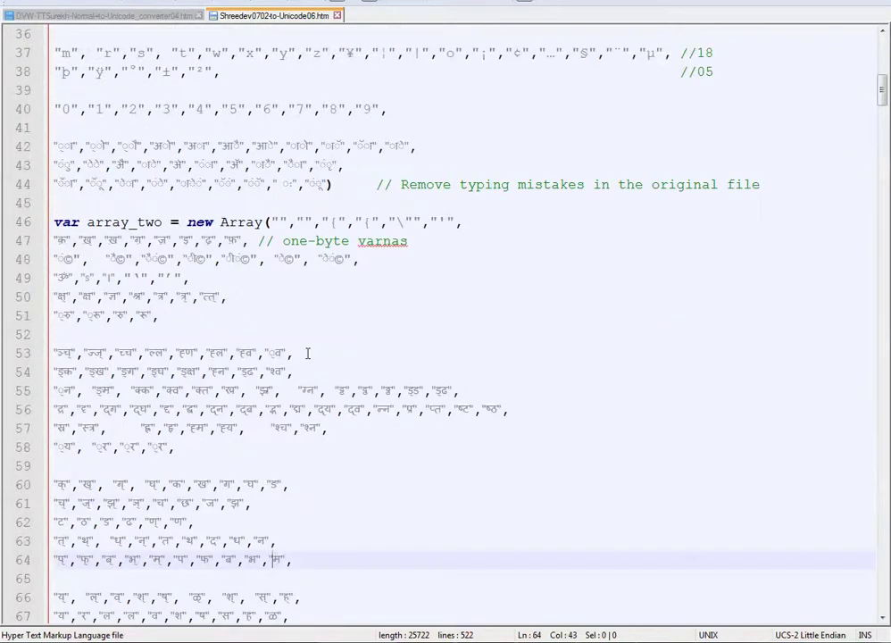
scroll(307, 353, "up", 5)
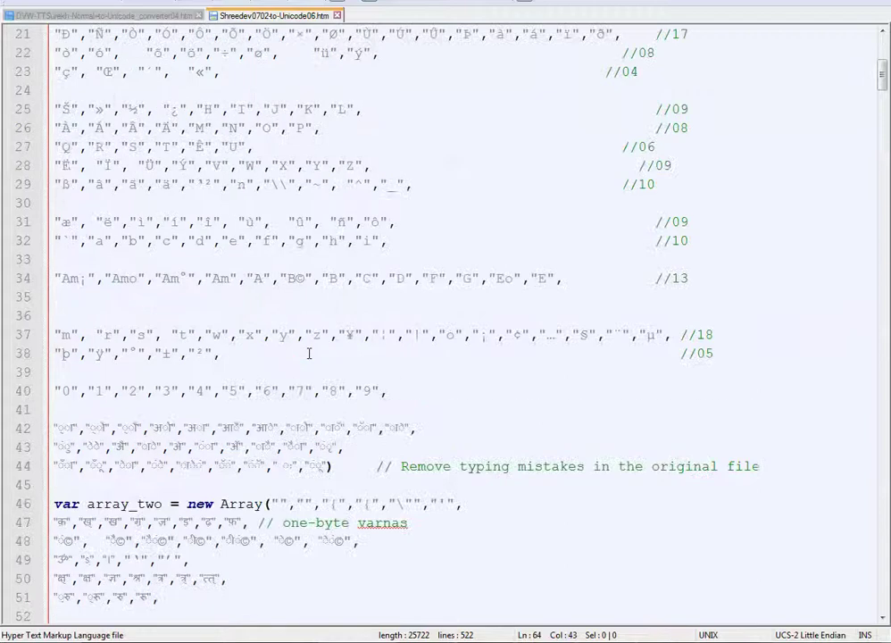
scroll(309, 353, "up", 1)
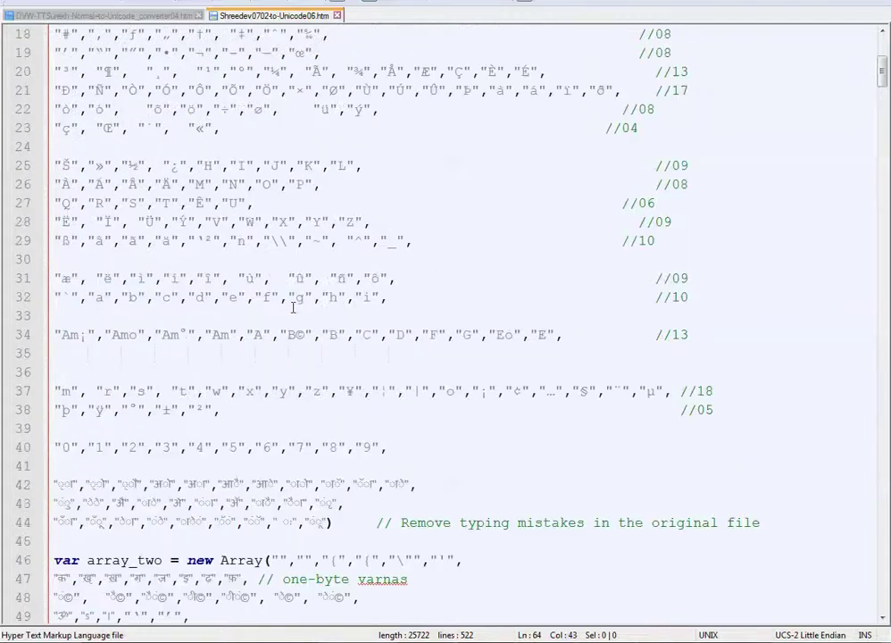
double_click(397, 241)
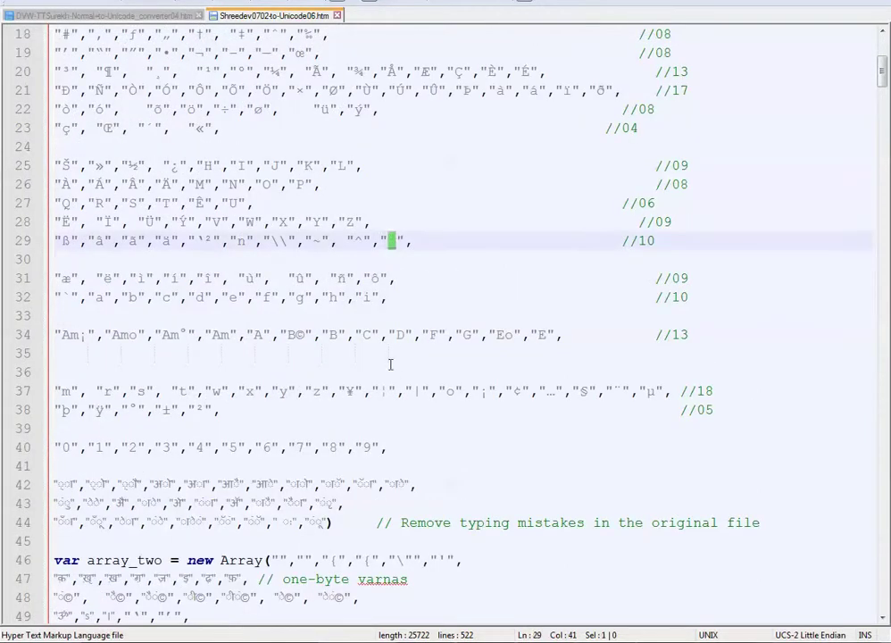
type("\\")
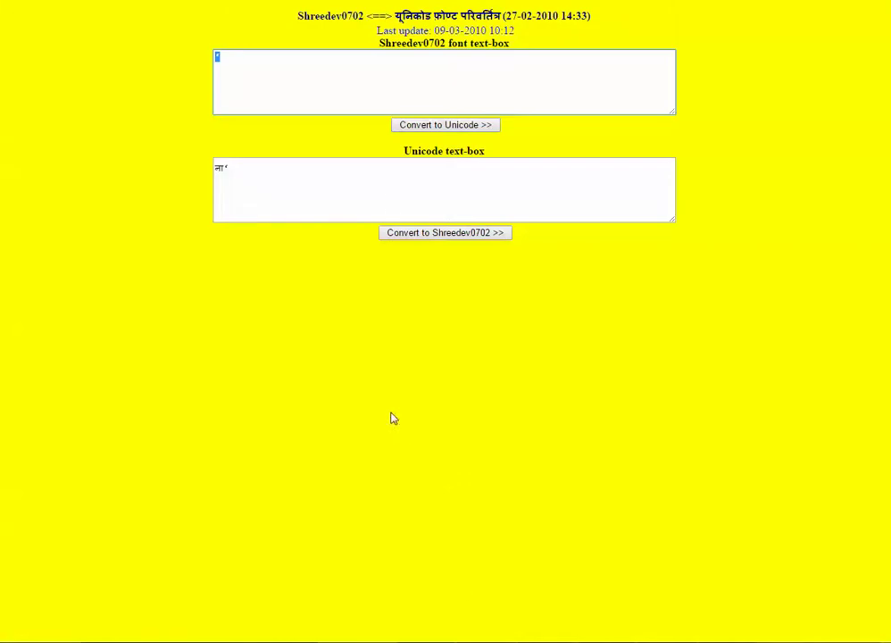
Step: Paste the PDF word नामपदानां into the Shreedev box, convert it to नामपदाना, and compare with the PDF
left_click(188, 145)
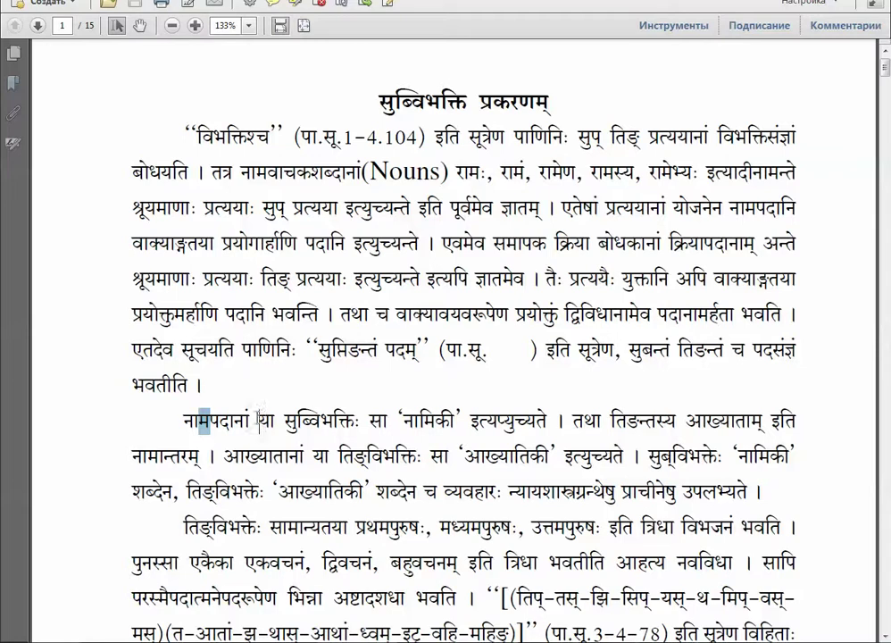
double_click(260, 419)
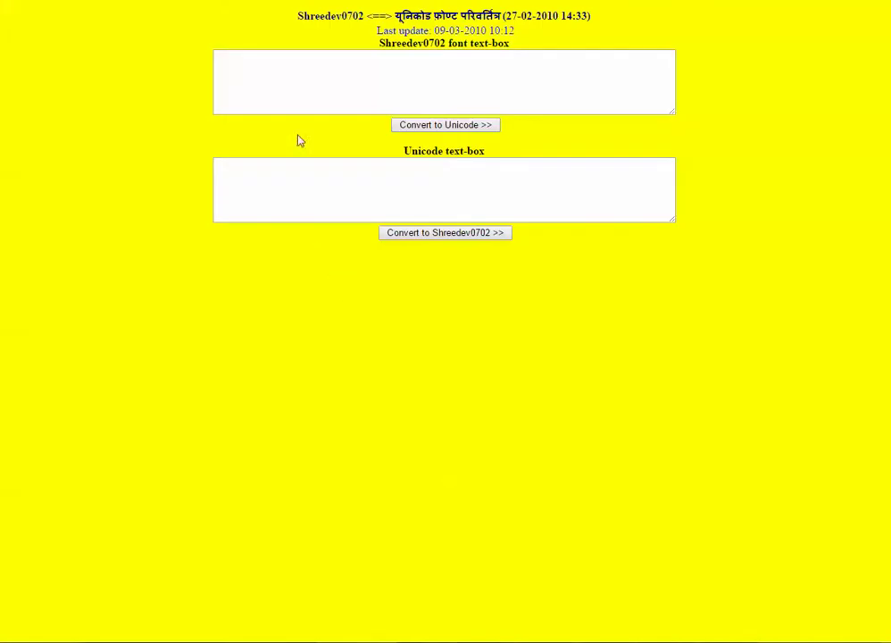
key("ctrl+v")
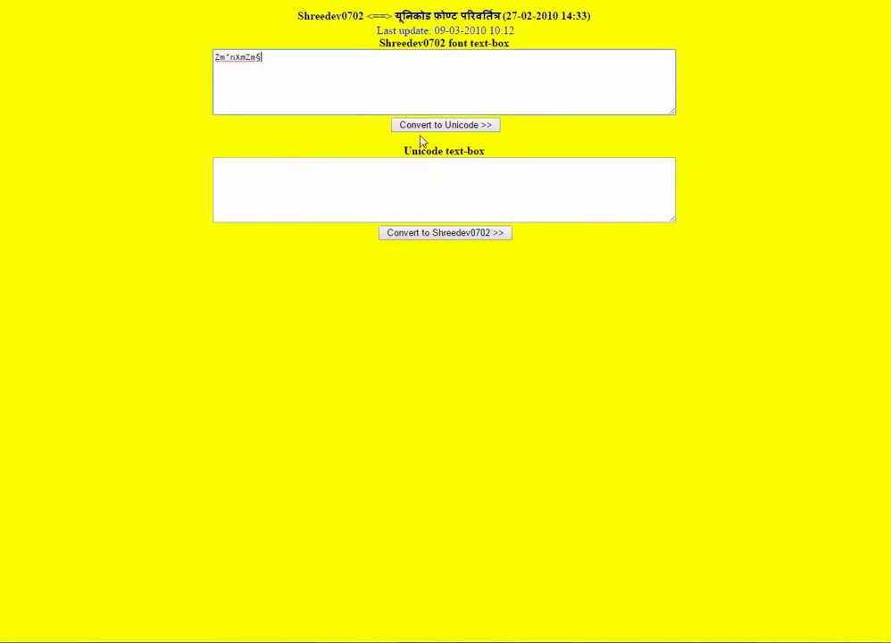
left_click(427, 126)
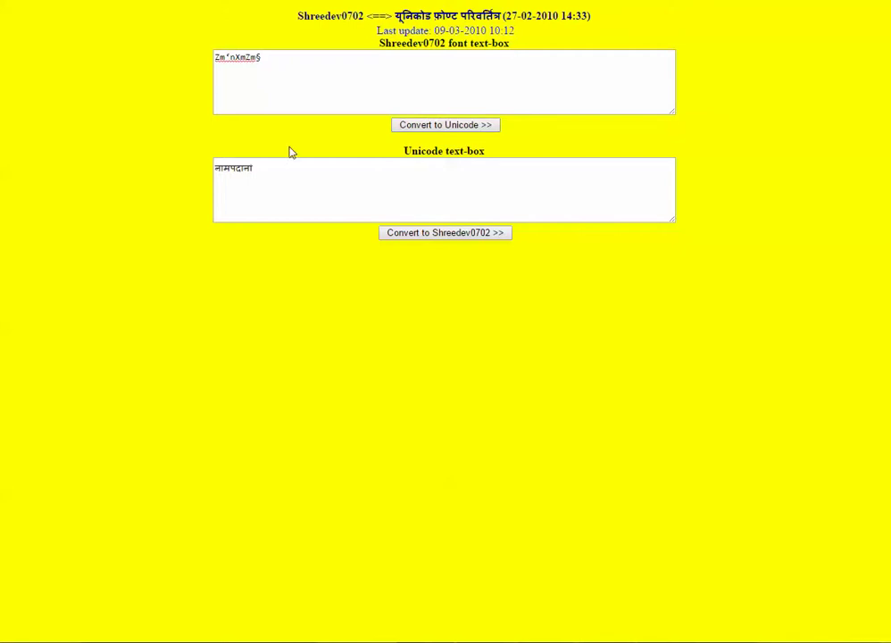
left_click_drag(222, 169, 229, 168)
left_click(267, 172)
key("alt+Tab")
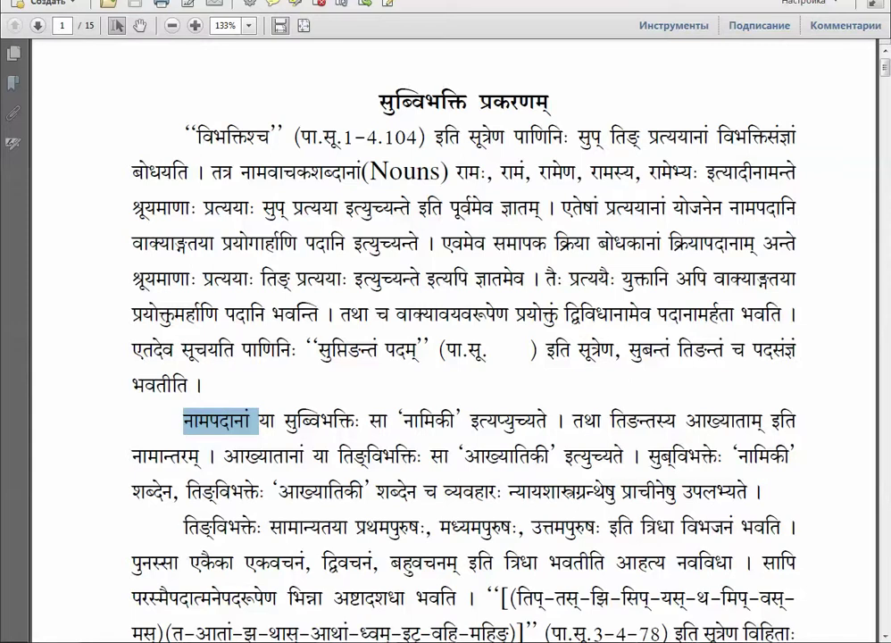
key("alt+Tab")
Step: Locate the array_one declaration on line 11 and the array_two declaration on line 46
left_click(454, 410)
scroll(449, 441, "up", 3)
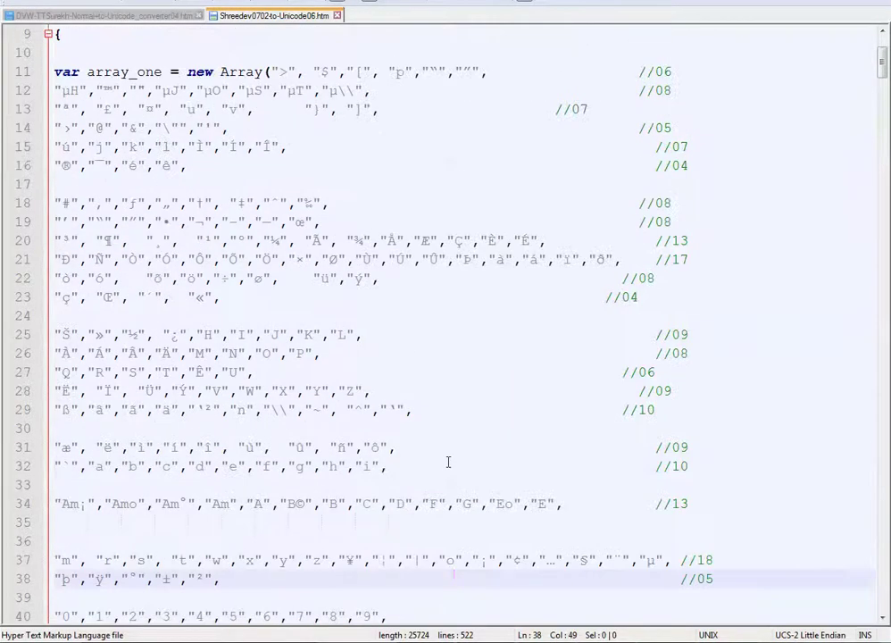
scroll(448, 458, "up", 3)
scroll(451, 459, "down", 5)
scroll(357, 375, "up", 3)
left_click_drag(64, 128, 261, 130)
scroll(240, 312, "down", 9)
left_click_drag(55, 278, 253, 279)
Step: Review array_one's character mappings between lines 22 and 50
left_click(200, 348)
scroll(202, 344, "down", 8)
scroll(206, 344, "up", 3)
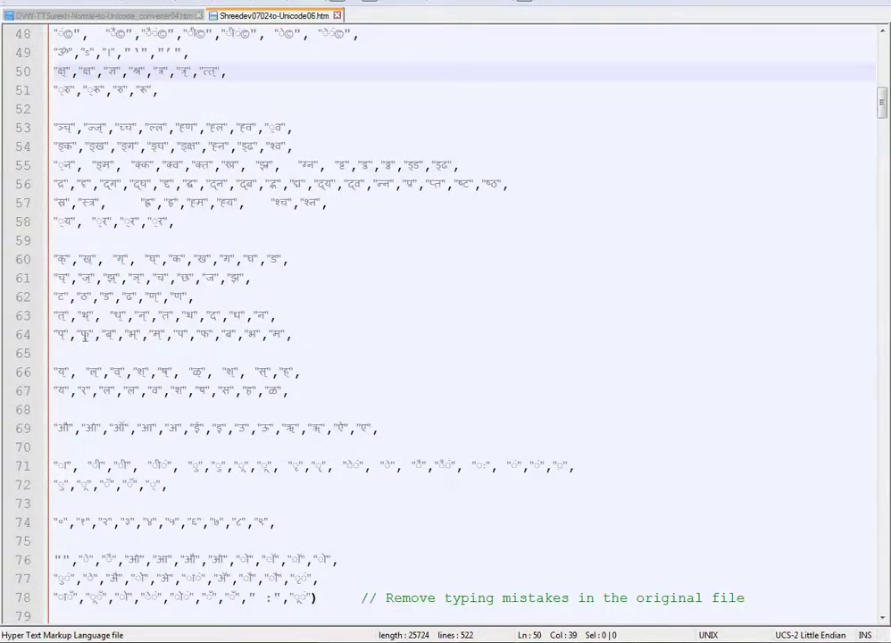
scroll(217, 259, "up", 12)
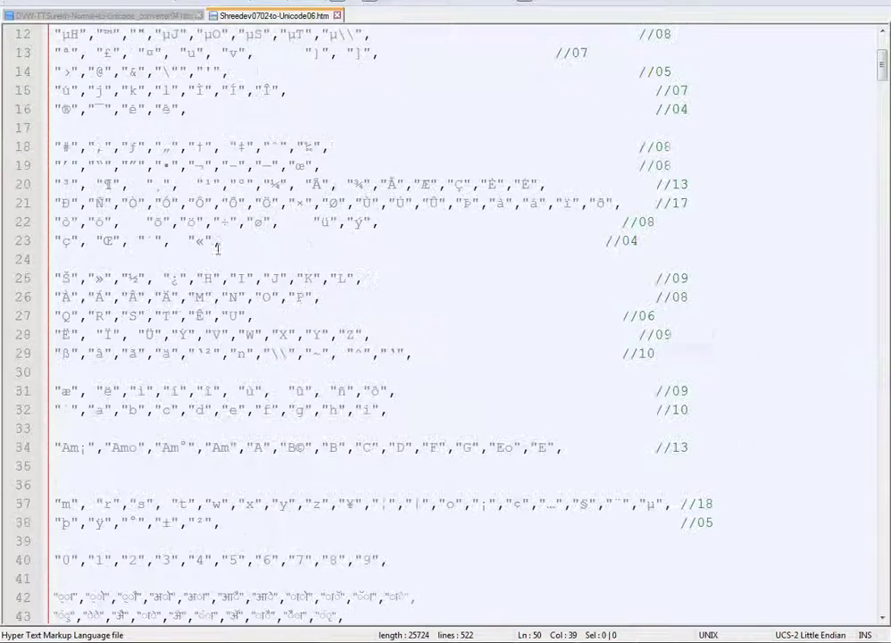
left_click(212, 222)
scroll(174, 268, "up", 1)
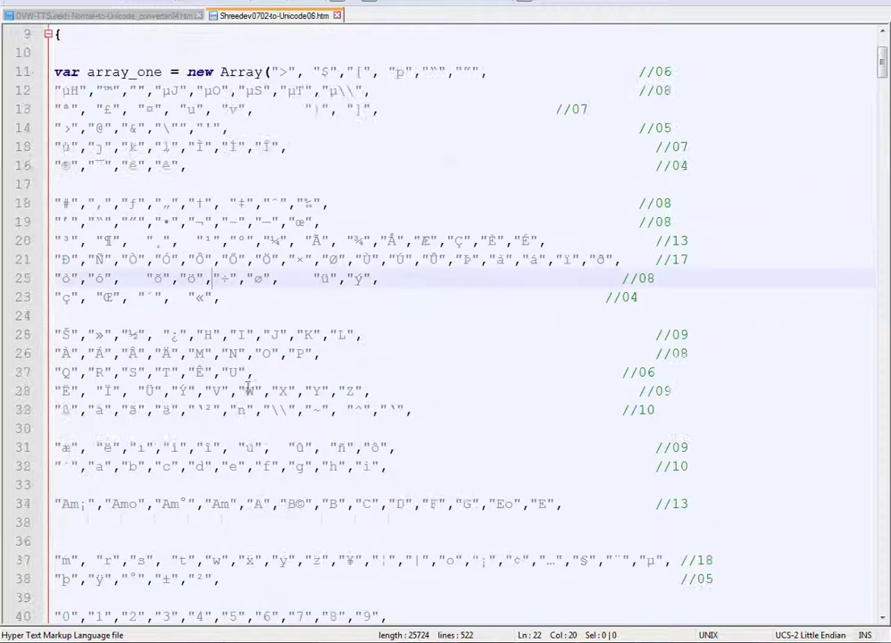
scroll(248, 389, "down", 20)
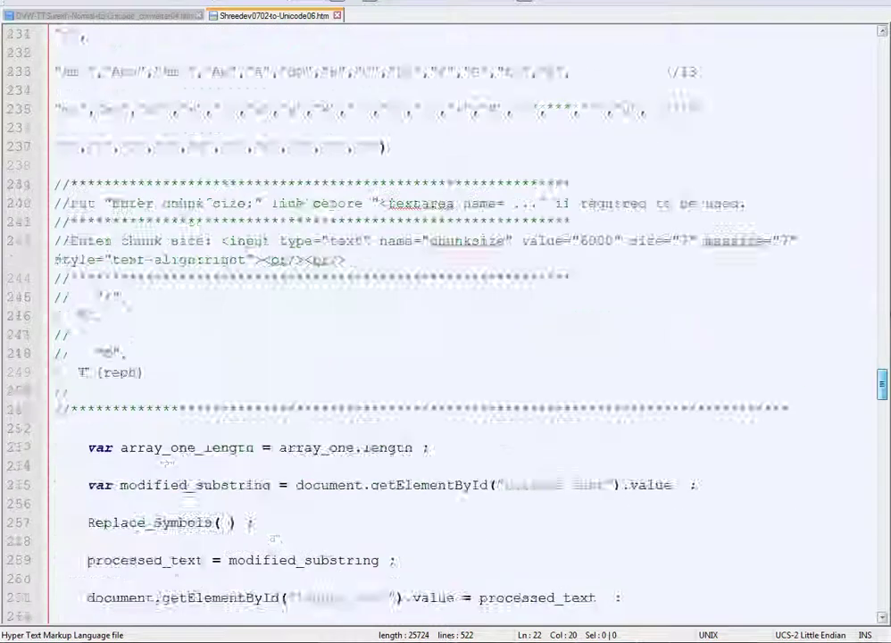
scroll(447, 322, "down", 20)
scroll(446, 321, "up", 20)
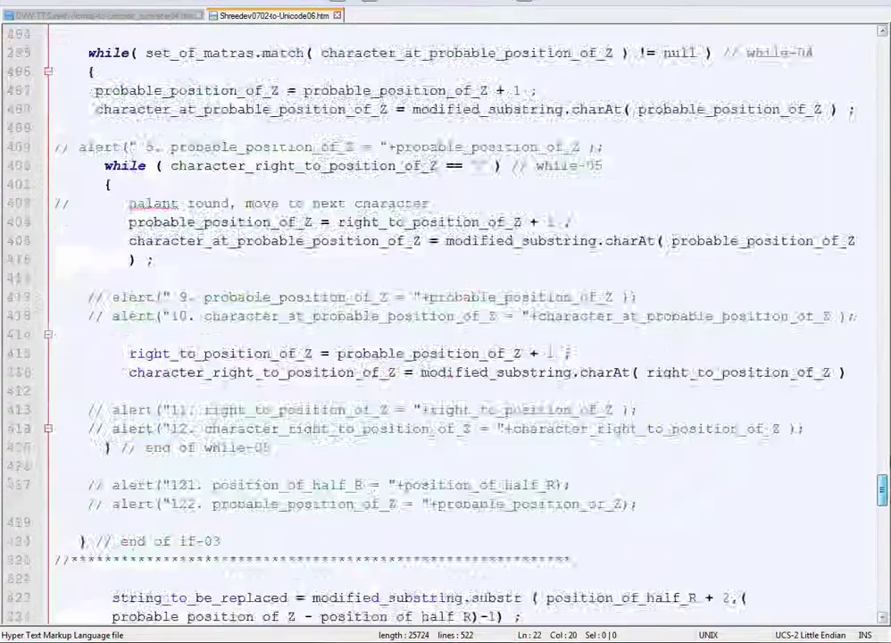
scroll(446, 322, "up", 20)
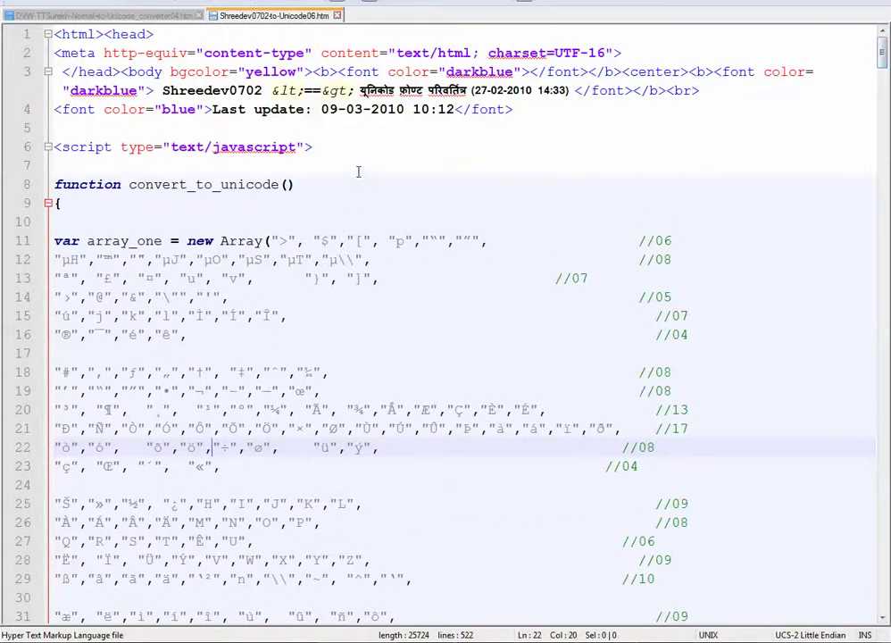
scroll(392, 339, "down", 5)
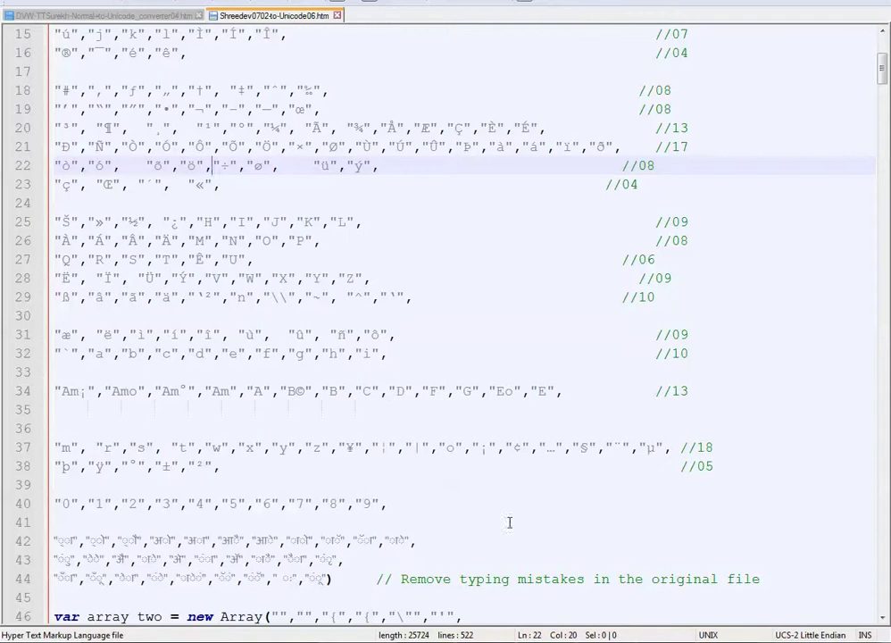